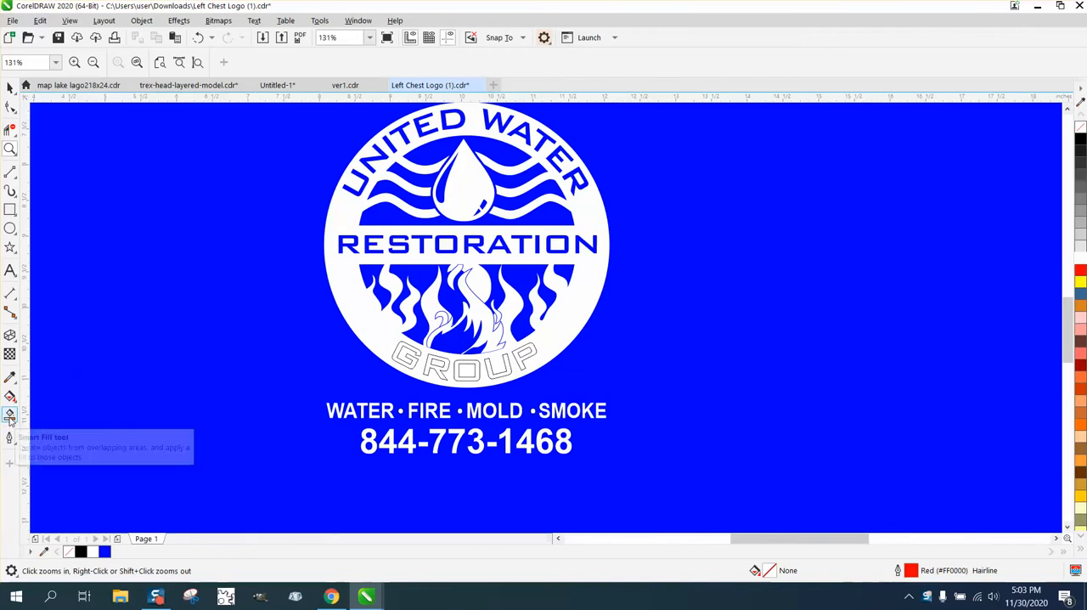
click(10, 377)
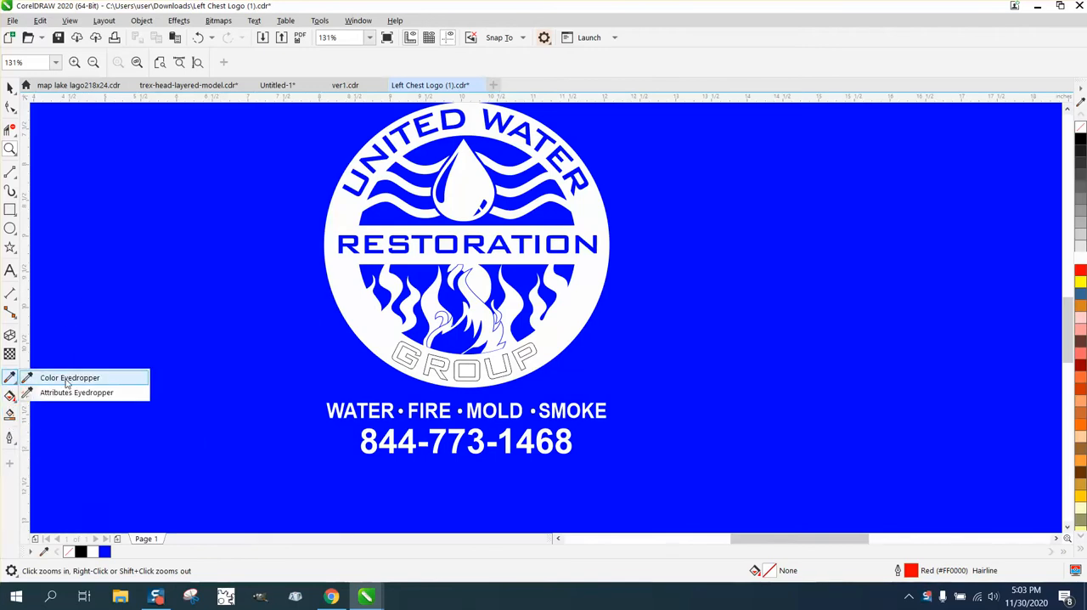
click(68, 379)
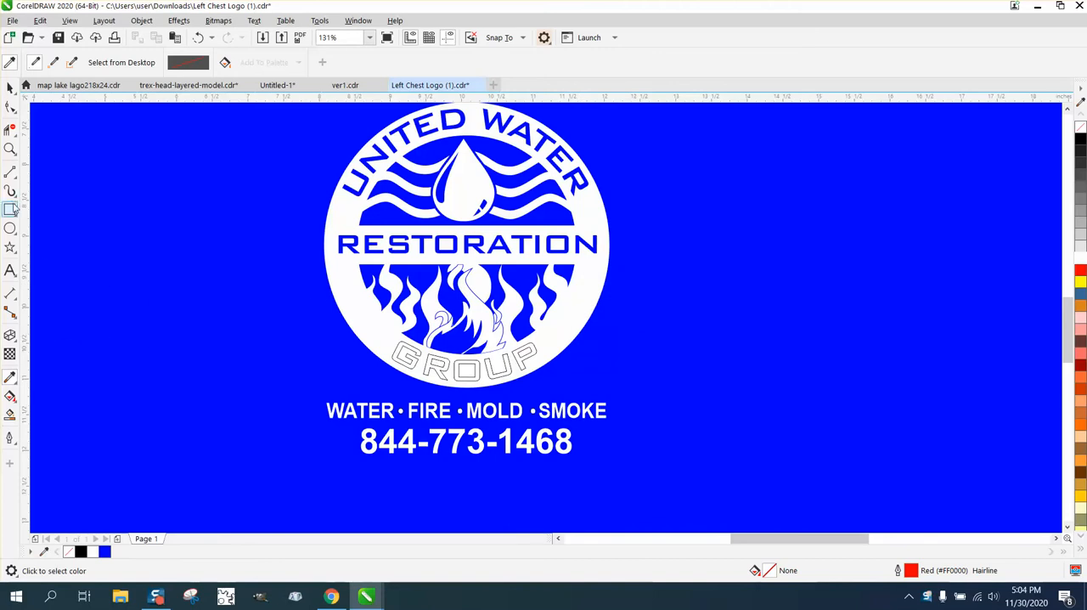
click(9, 87)
- Set both the horizontal and vertical duplicate distances to 0 inches
scroll(191, 274, down, 3)
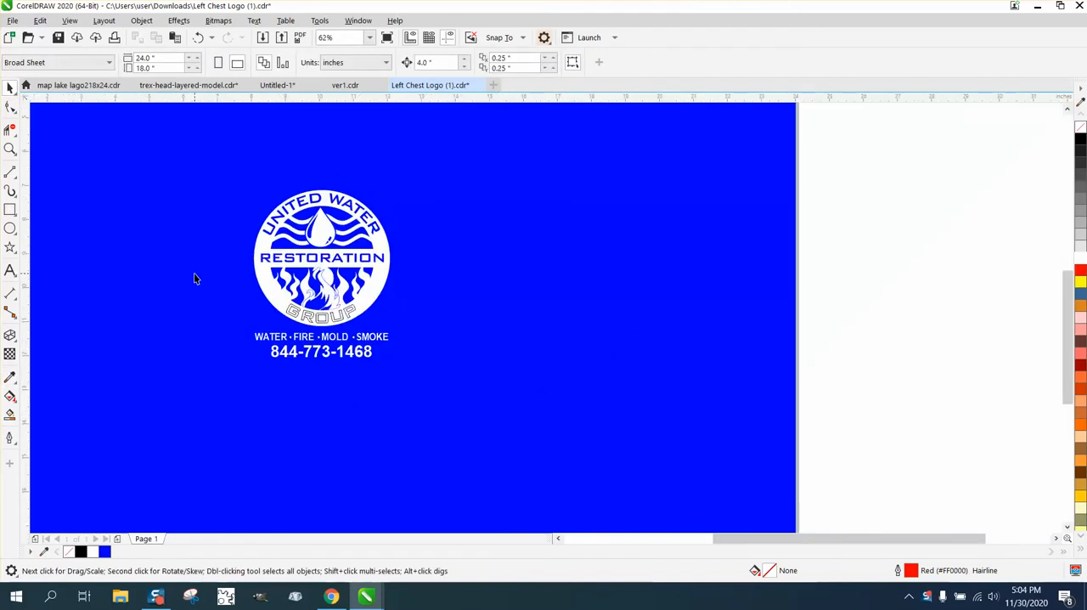
click(513, 57)
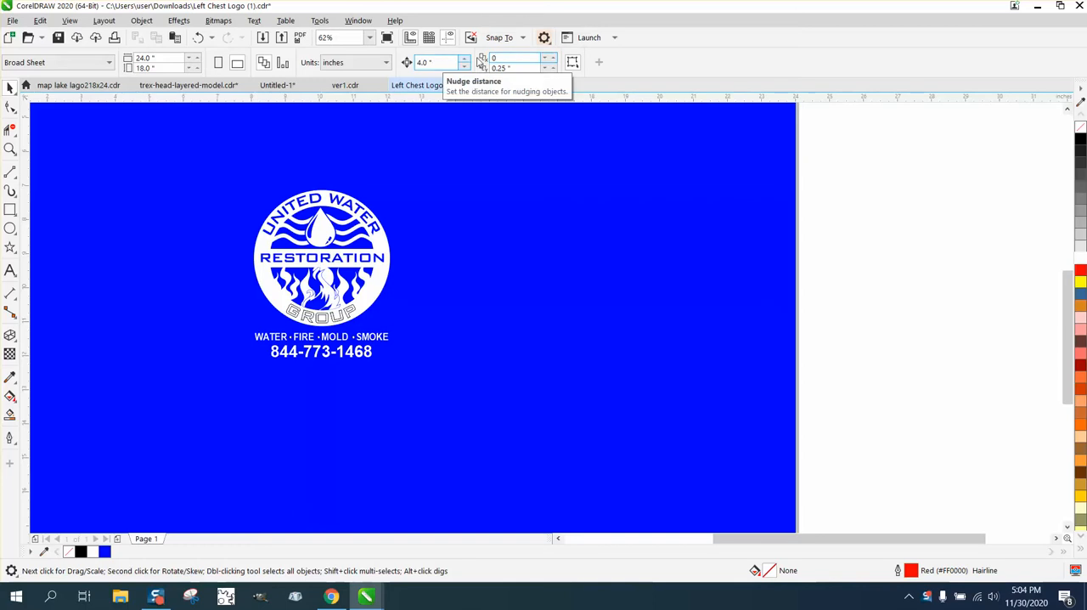
text(0)
key(Tab)
text(0)
key(Return)
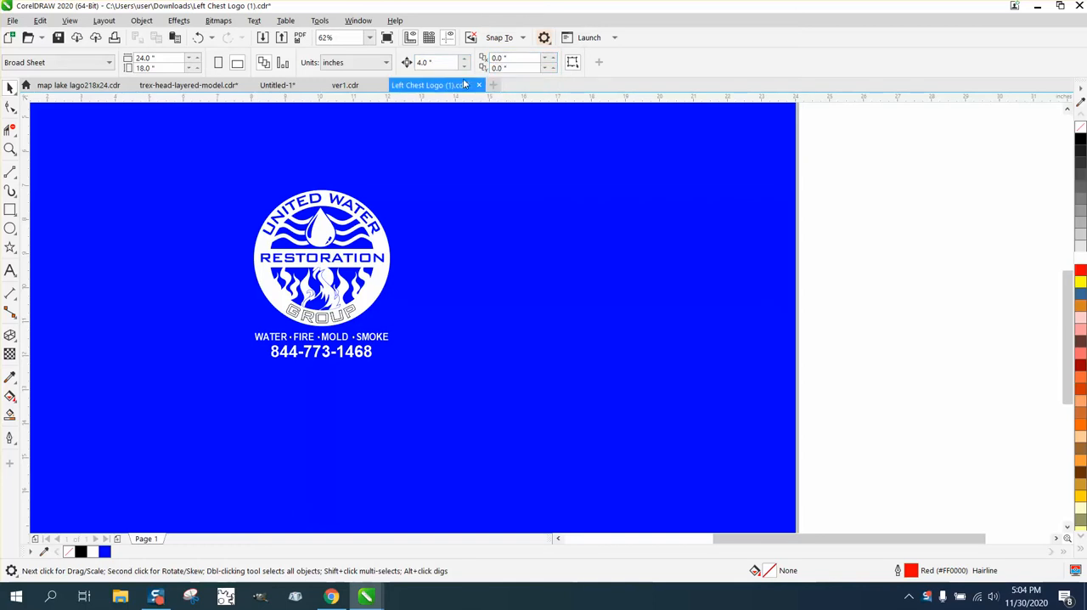
- Duplicate the whole logo with its tagline and phone number, placing the copy 8 inches to the right of the original
scroll(371, 141, down, 2)
drag(285, 141, 416, 280)
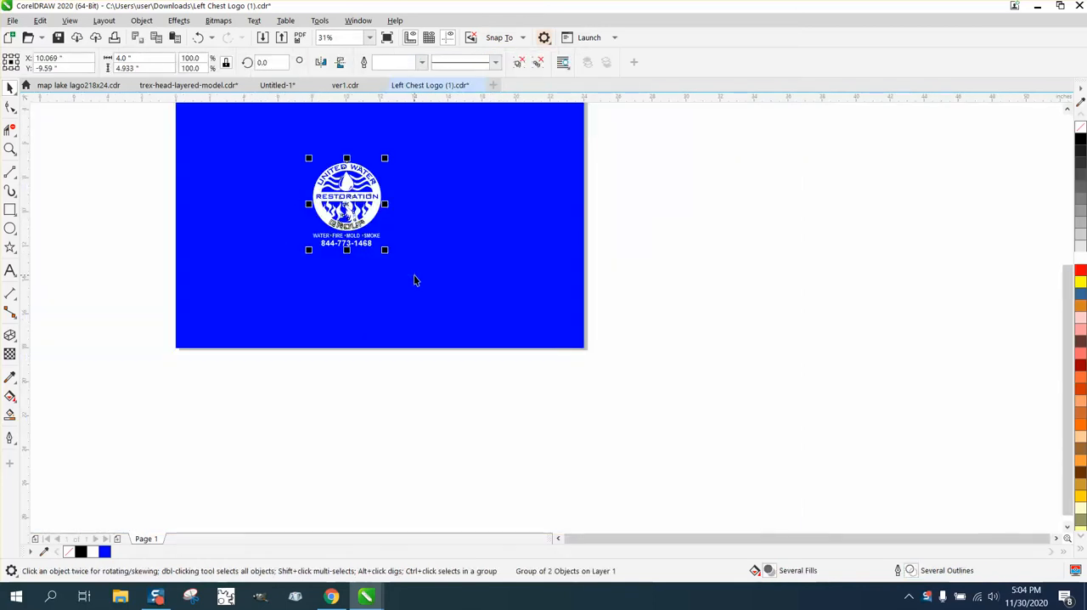
click(688, 218)
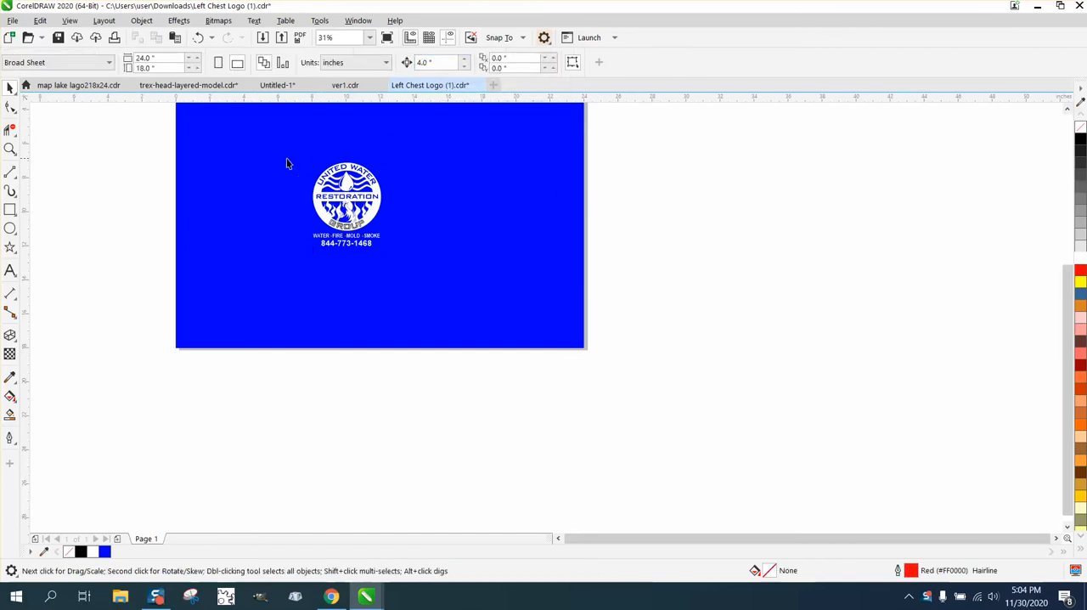
drag(287, 164, 494, 298)
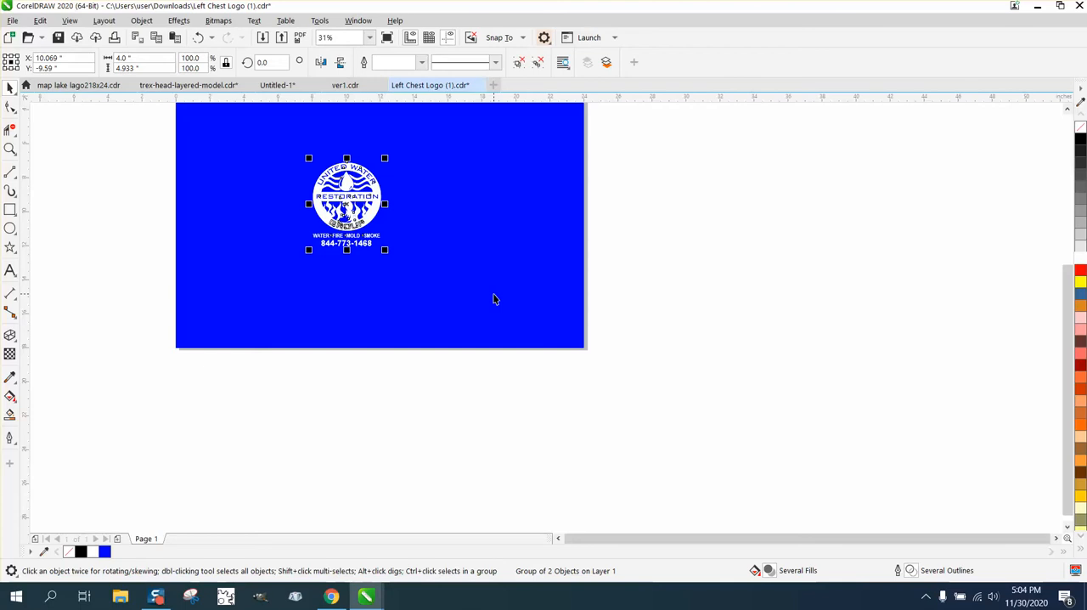
key(ctrl+d)
key(ctrl+d)
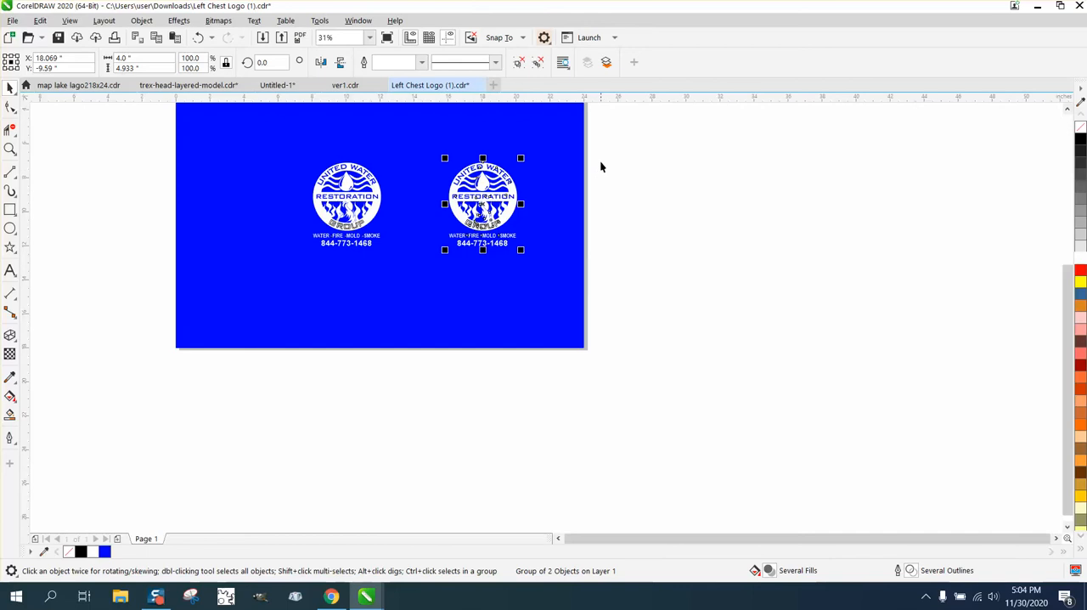
- Draw a rectangle about 2.2 by 2.1 inches on the blank area to the right of the blue page
click(15, 195)
click(14, 213)
click(75, 214)
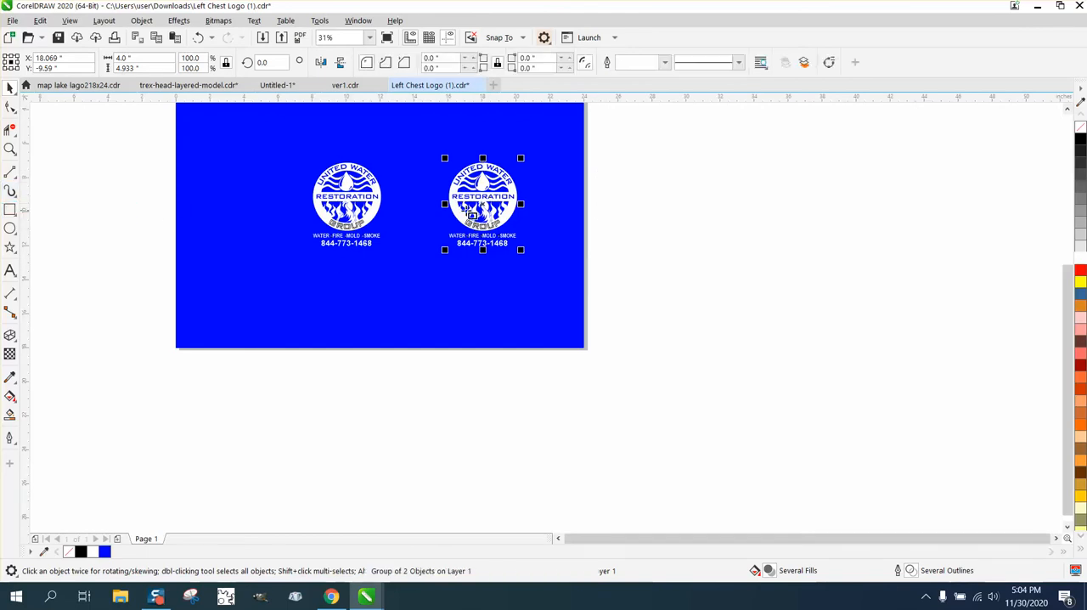
drag(621, 195, 668, 238)
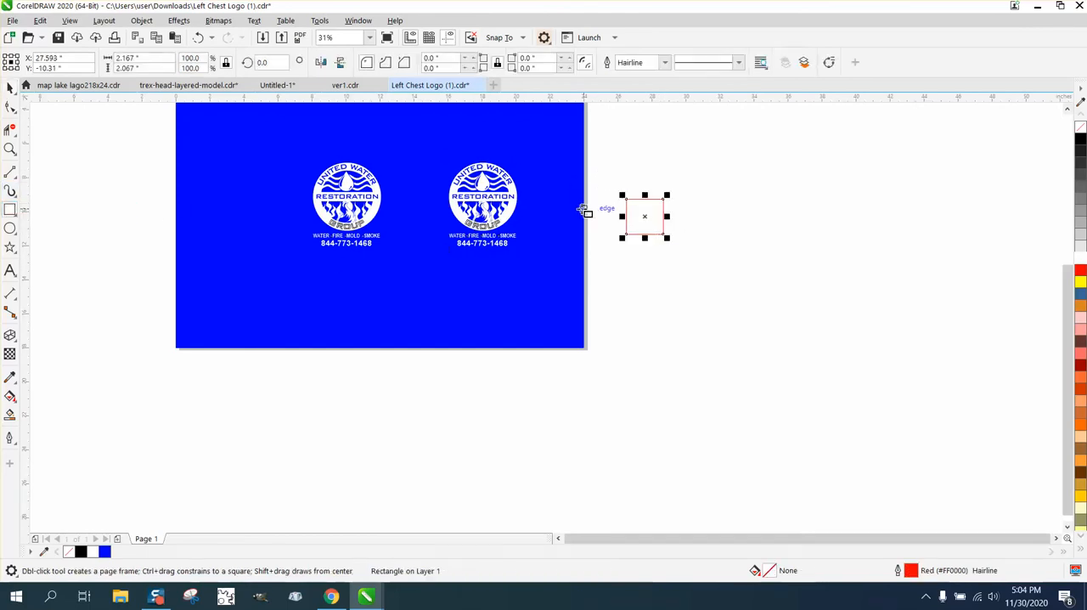
- Sample the page background's blue (#0000FF) as the Smart Fill color and fill the small rectangle with it, without an outline
click(11, 415)
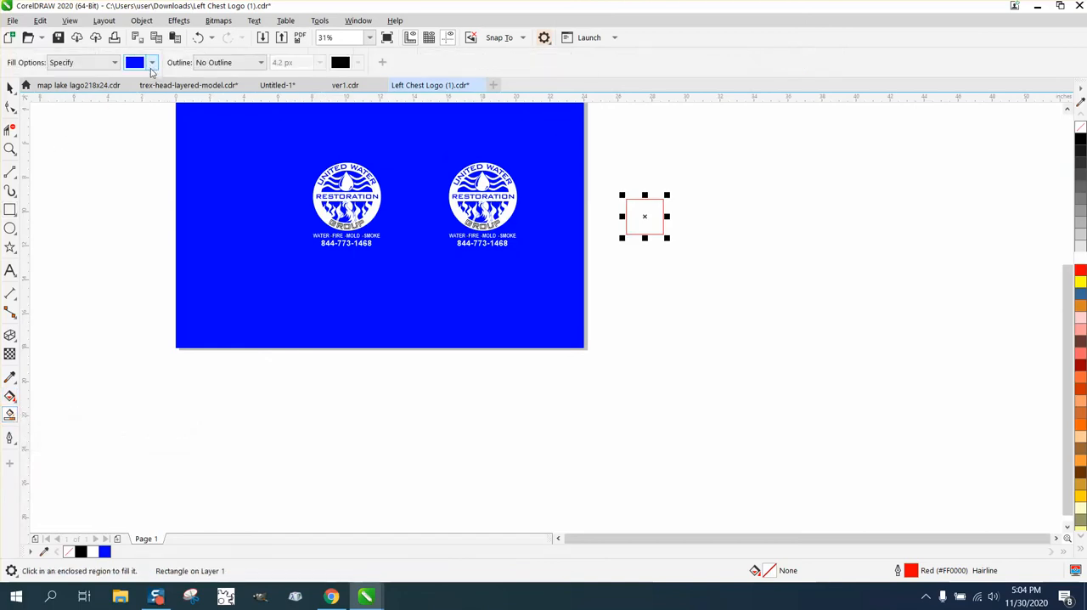
click(152, 63)
click(261, 262)
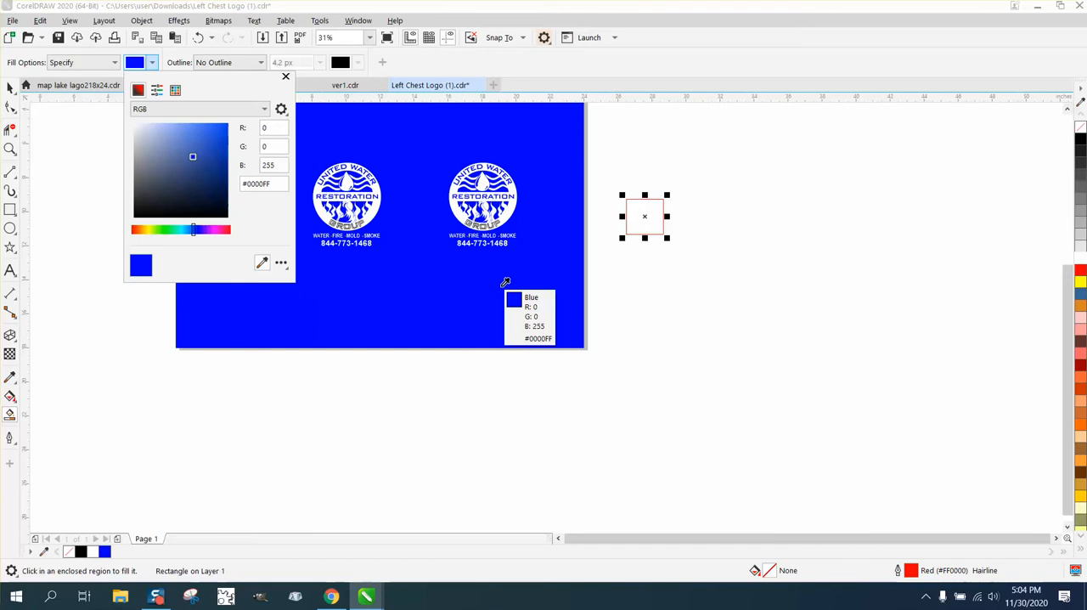
click(505, 282)
click(635, 222)
click(636, 220)
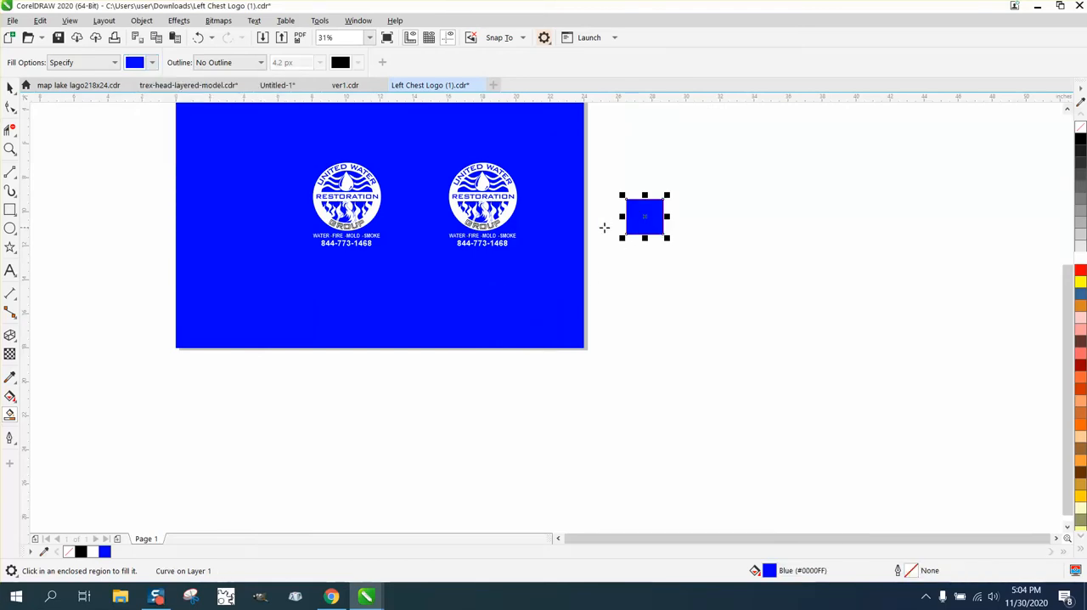
click(9, 87)
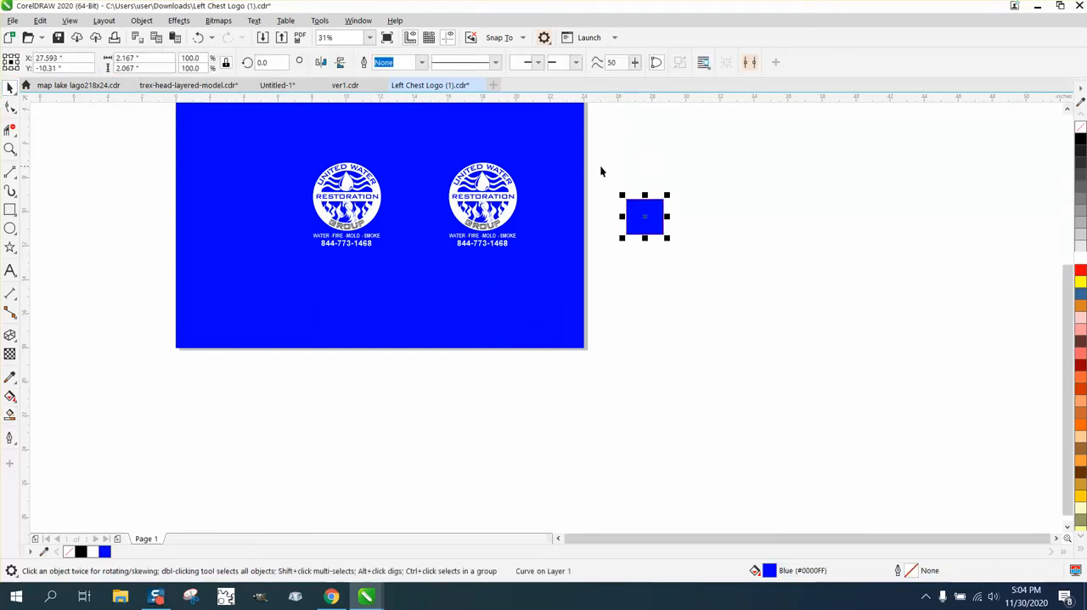
- Ungroup all objects in the copied logo
click(467, 173)
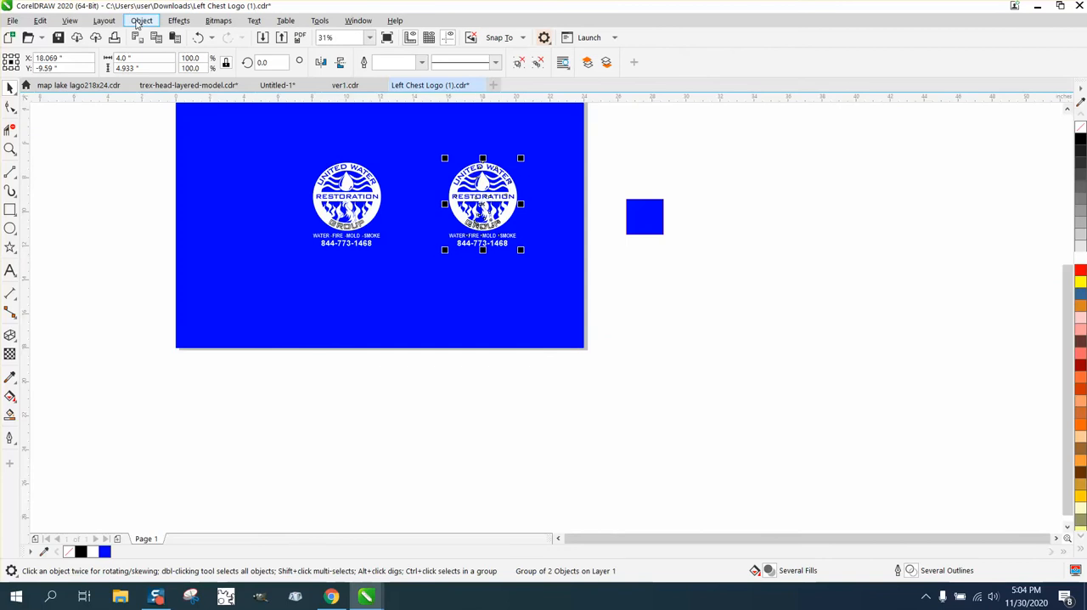
click(10, 148)
drag(423, 153, 696, 297)
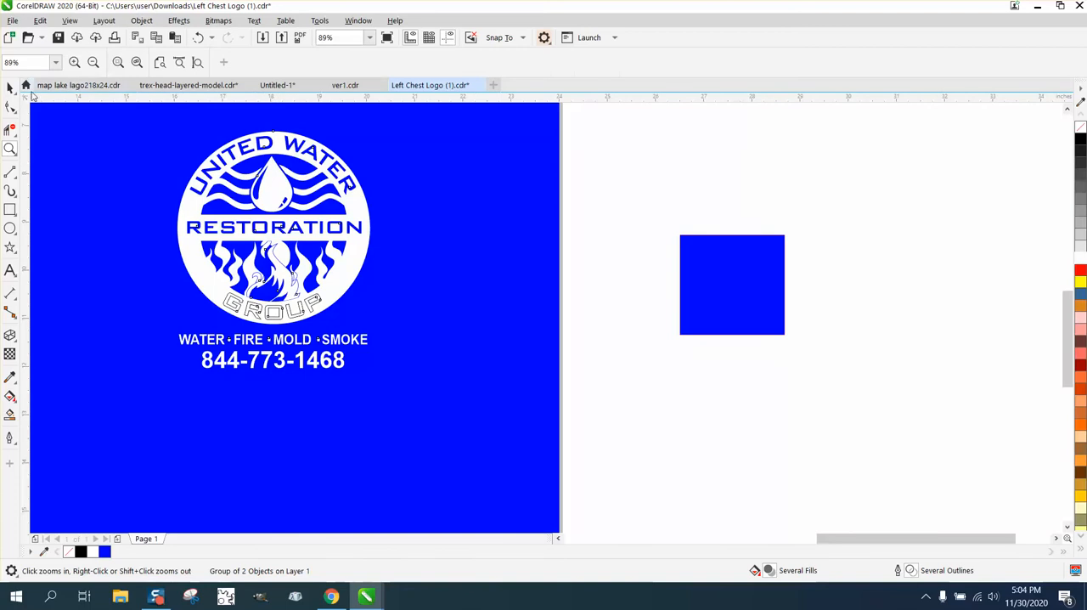
click(10, 88)
click(141, 21)
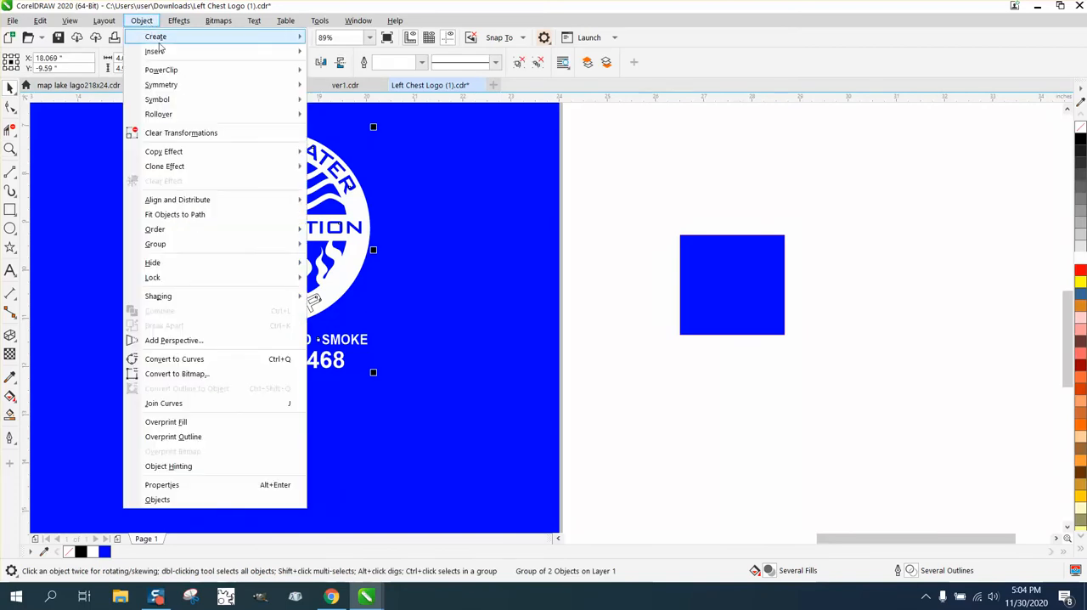
mouse_move(196, 249)
click(357, 273)
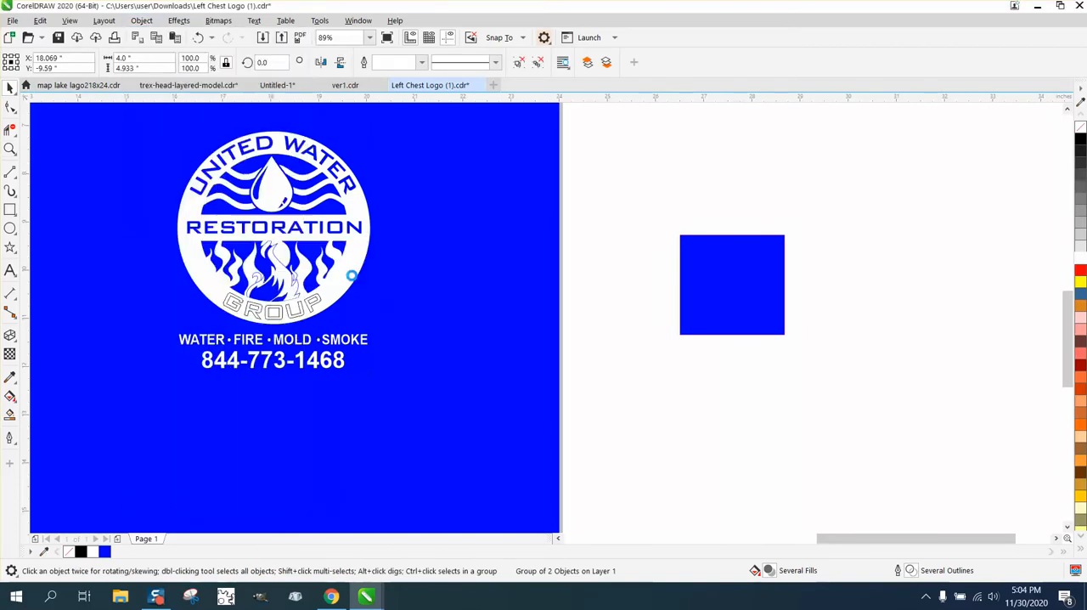
click(577, 226)
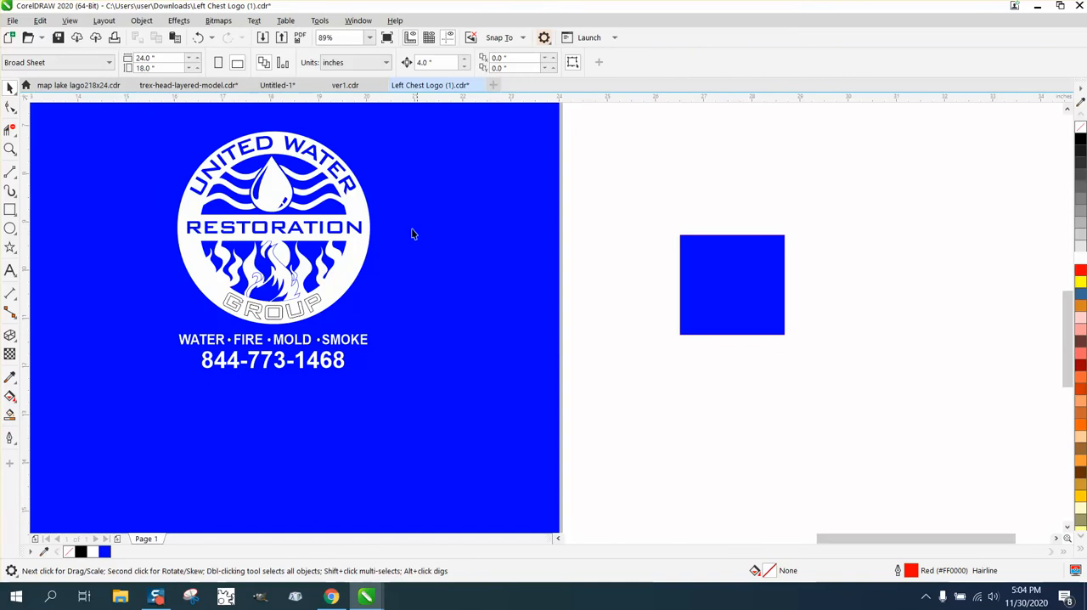
- Remove the white fill from the copied logo's main circular curve and give it a red outline
click(366, 240)
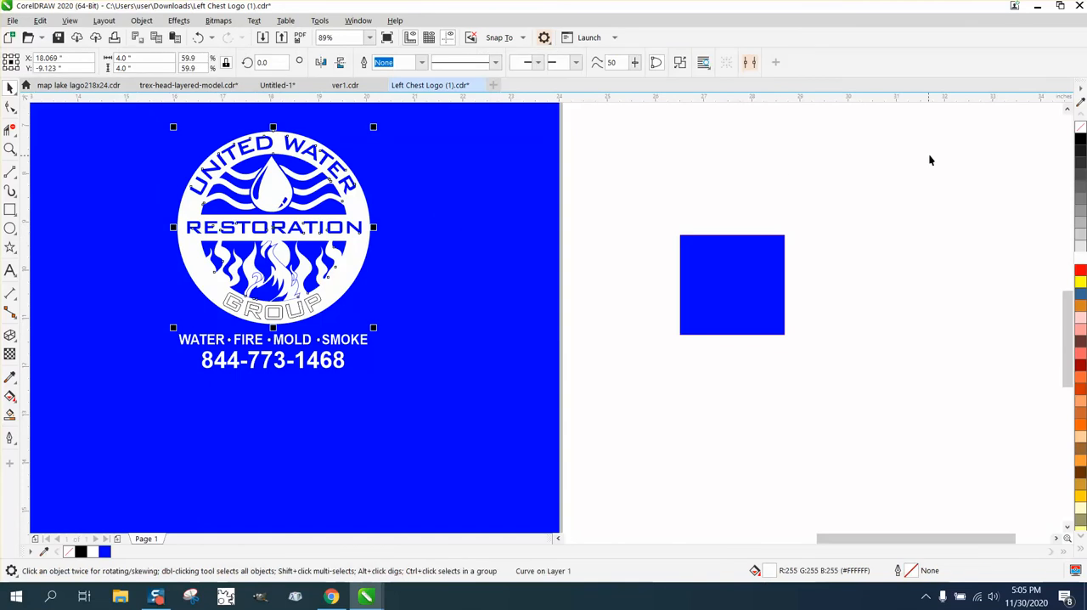
click(1080, 128)
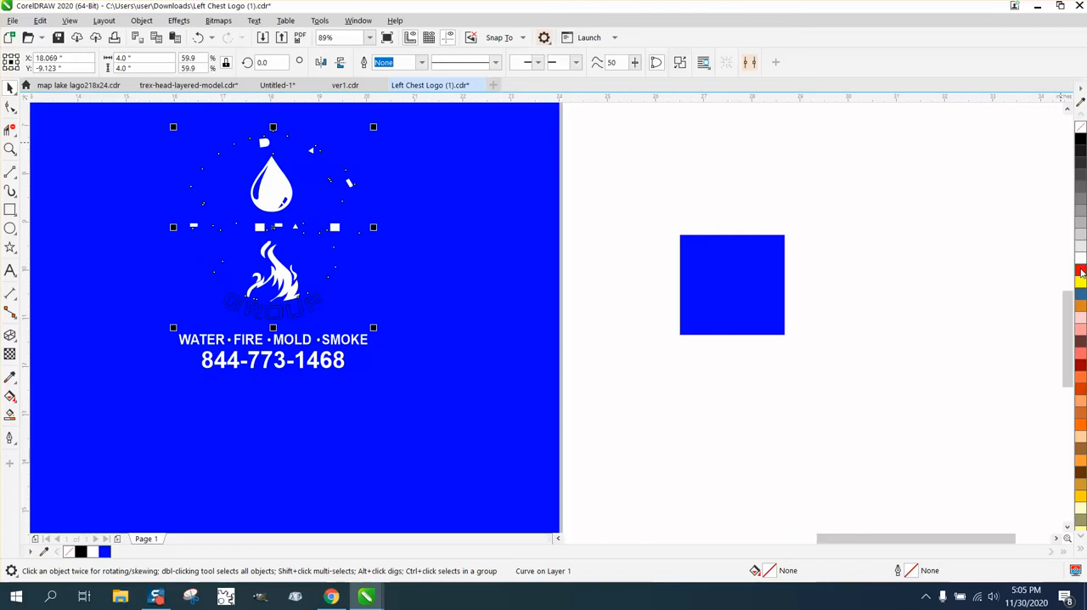
right_click(1079, 270)
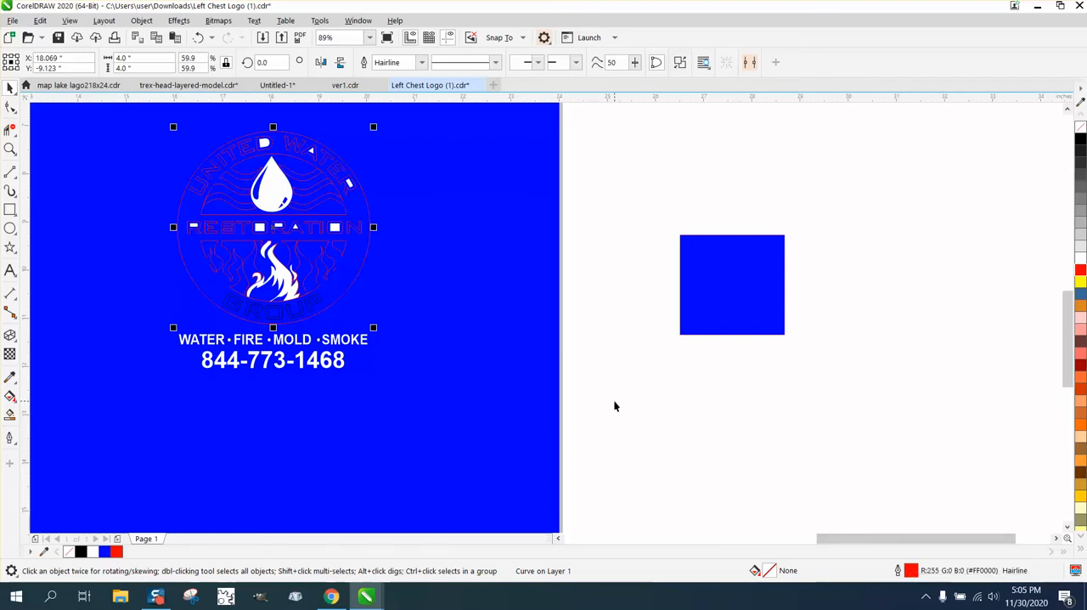
- Set the Smart Fill color to white from the RGB palette and fill the ring area of the copied logo
click(9, 415)
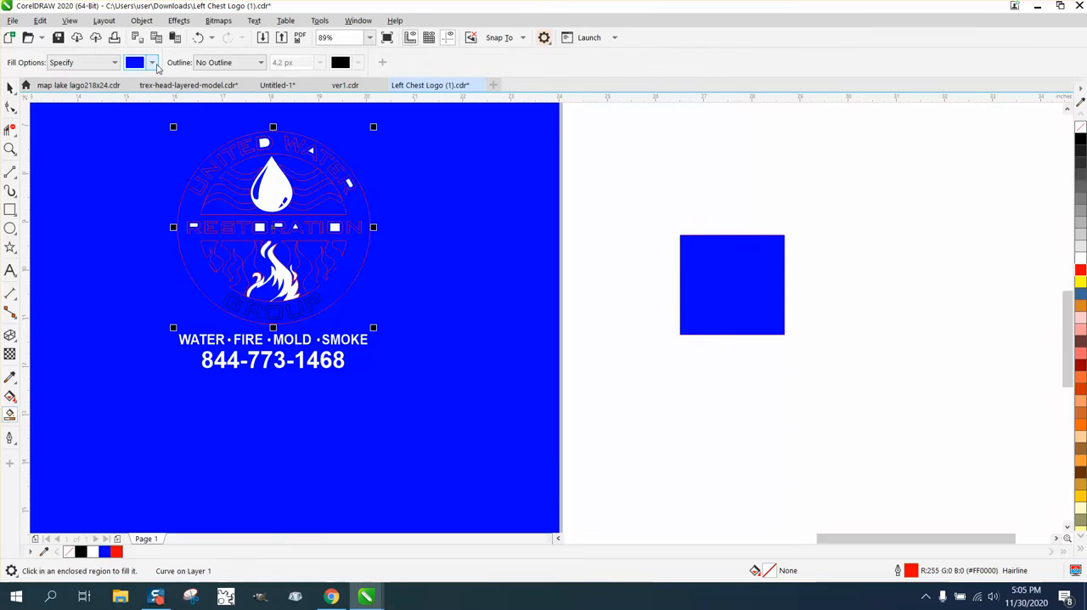
click(153, 63)
click(175, 90)
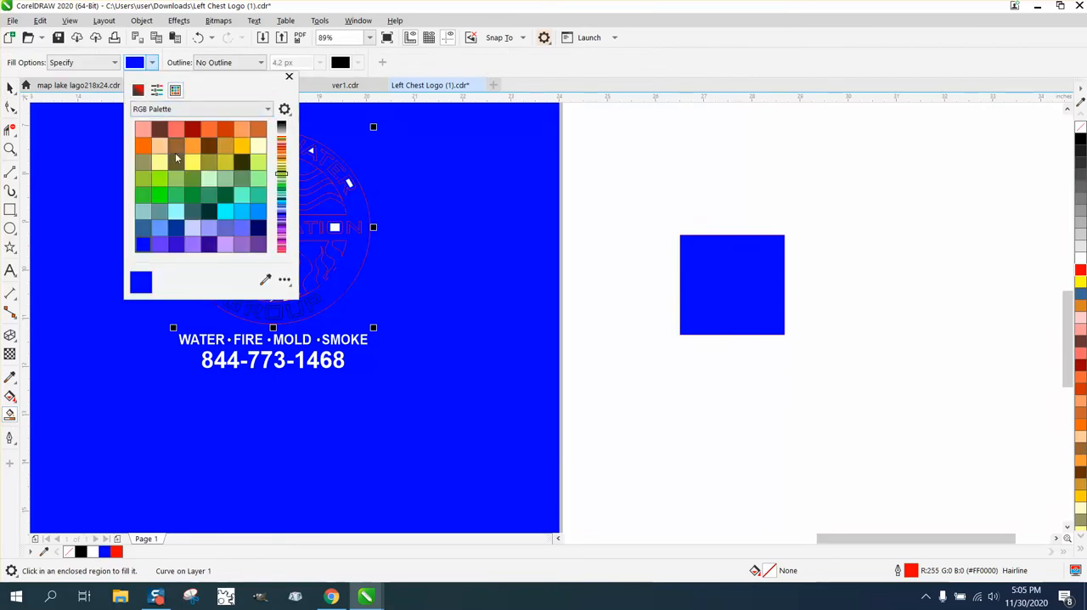
click(281, 127)
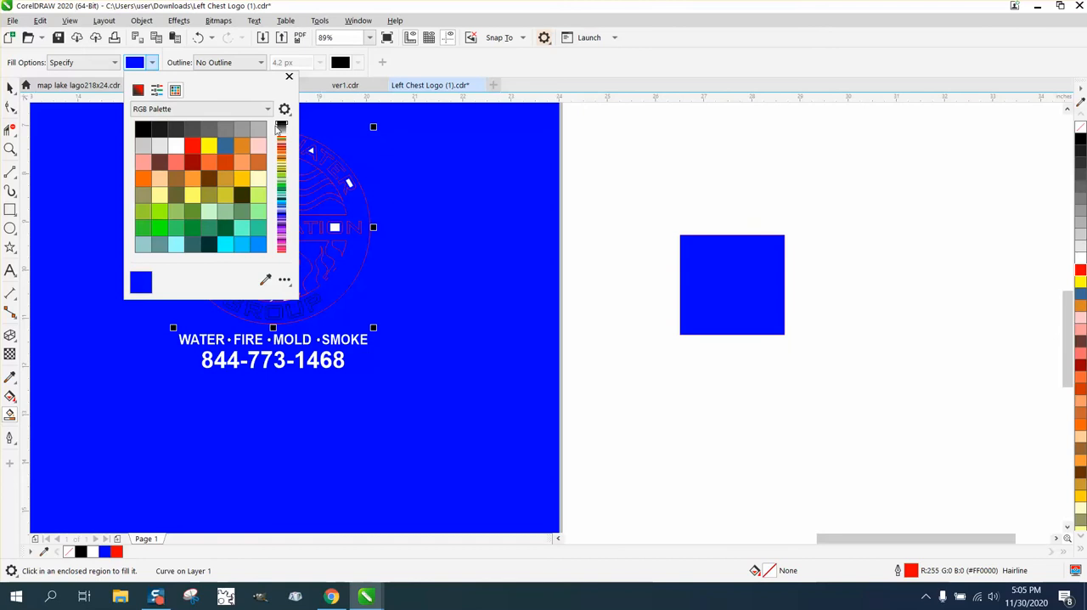
click(175, 145)
click(350, 198)
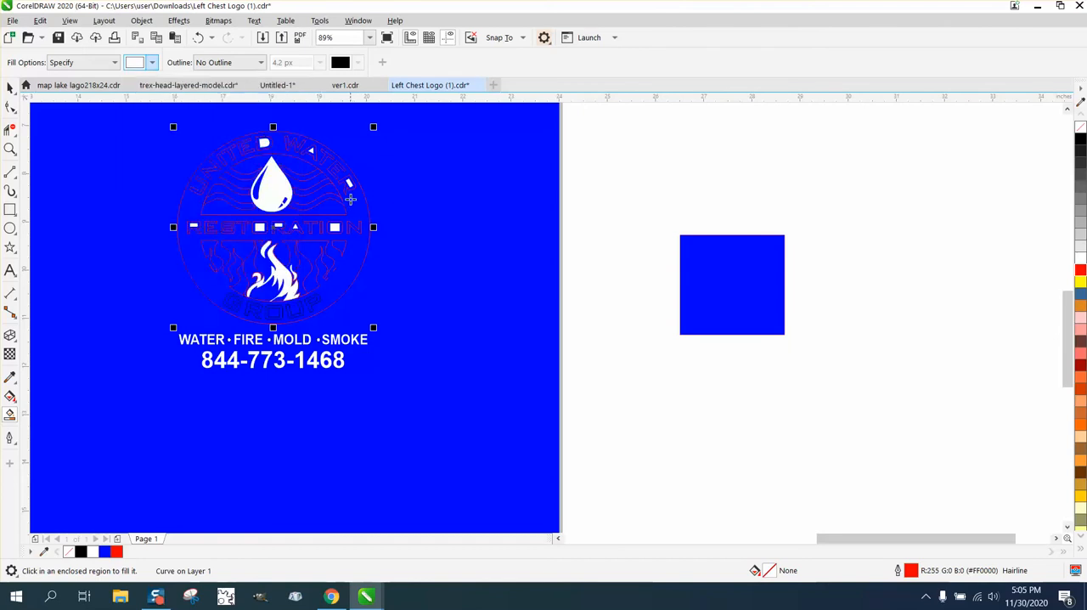
click(353, 199)
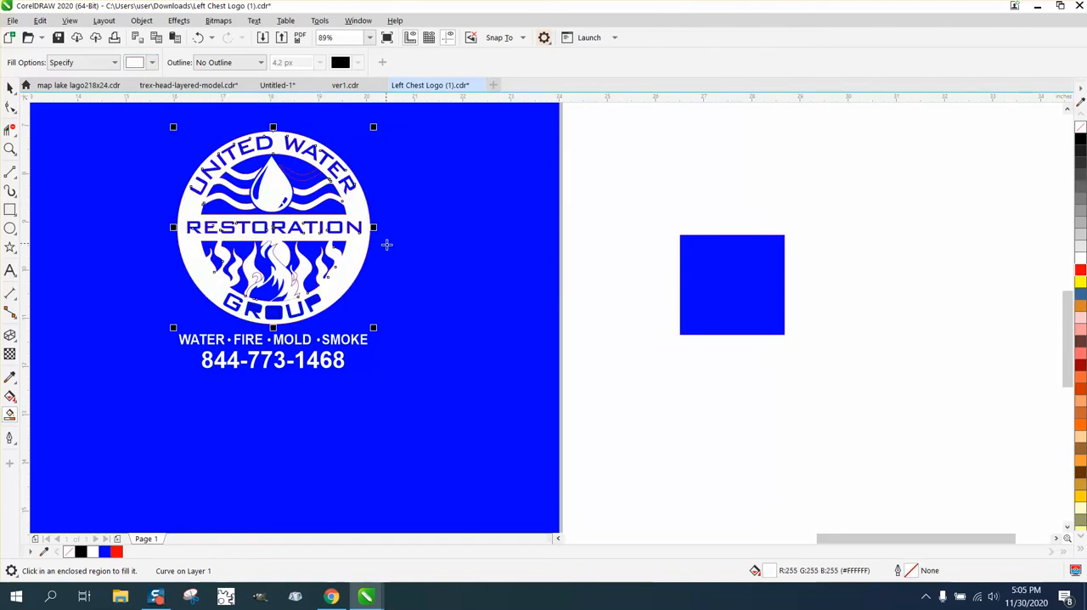
- Smart-fill the enclosed centers of the R, O and P in the copied logo's GROUP lettering with white
click(10, 149)
drag(168, 241, 453, 378)
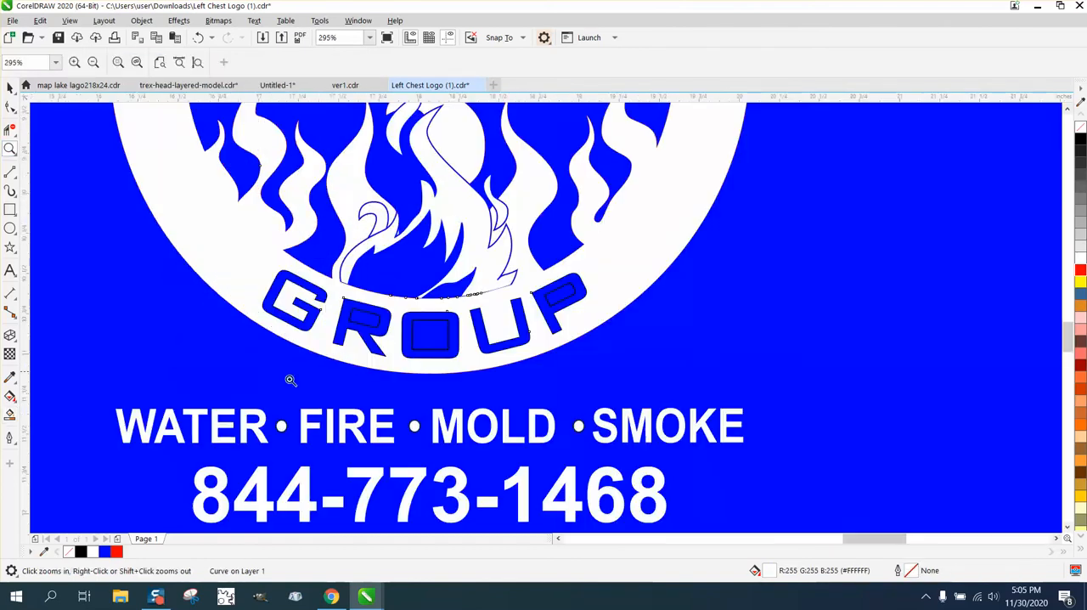
click(10, 415)
click(362, 321)
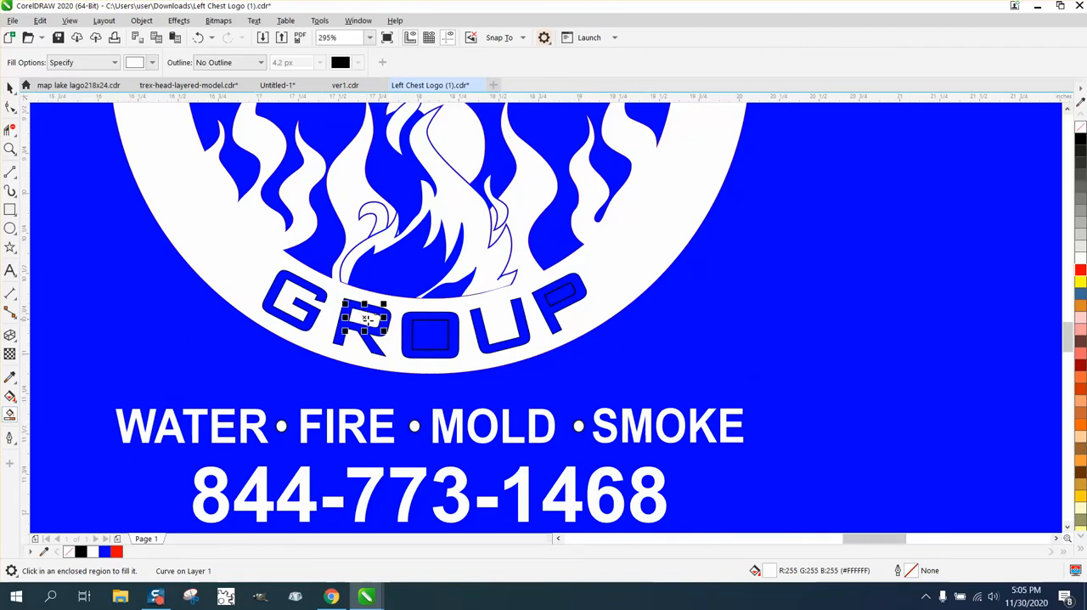
click(425, 333)
click(559, 295)
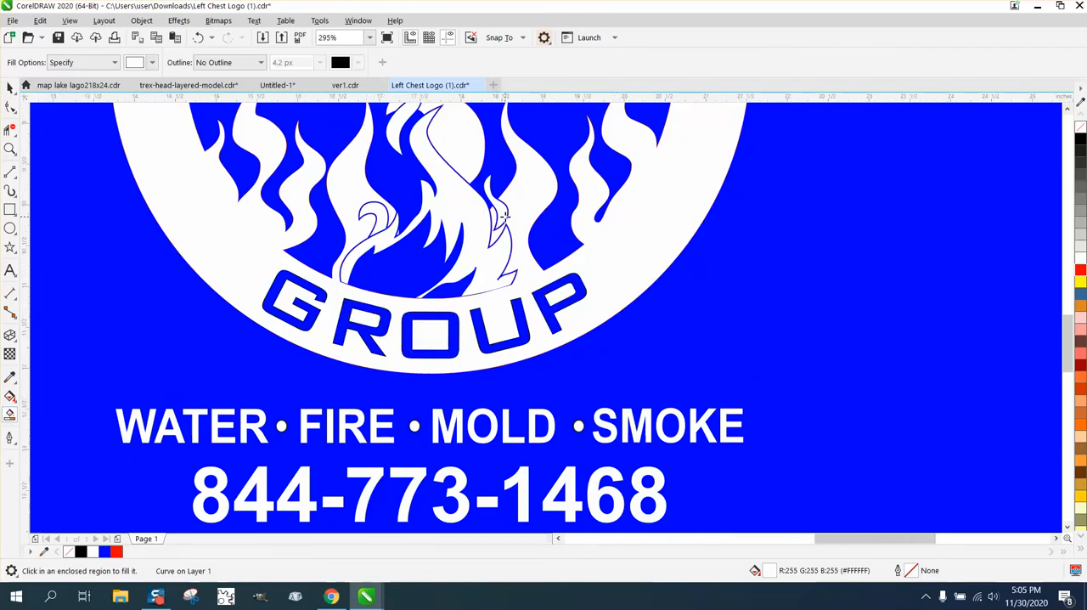
- Smart-fill the unfilled wave to the right of the water drop in the copied logo with white
scroll(504, 216, down, 2)
scroll(504, 219, down, 1)
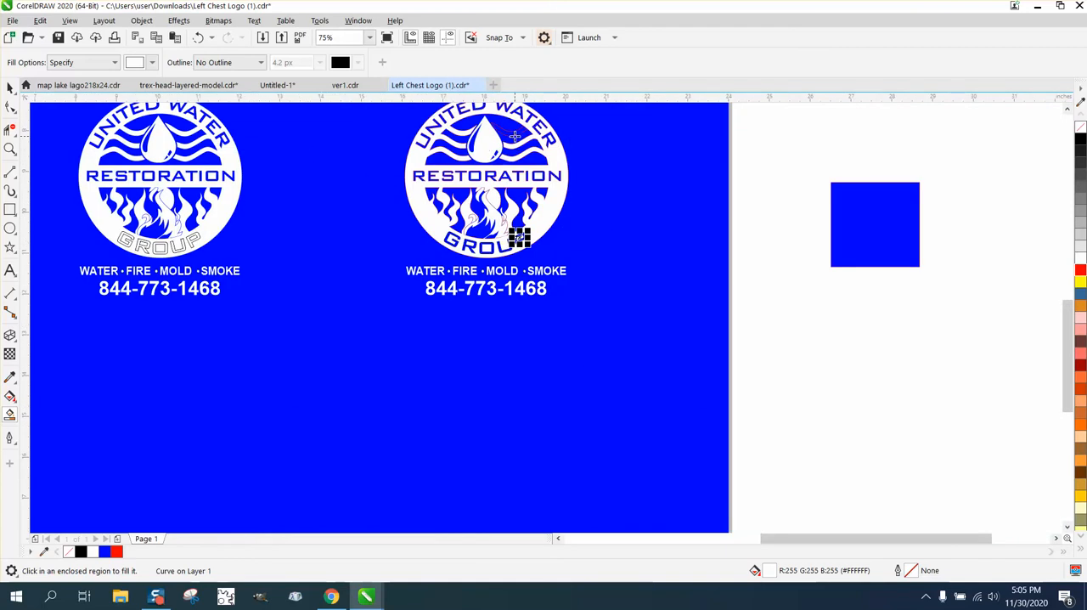
click(514, 133)
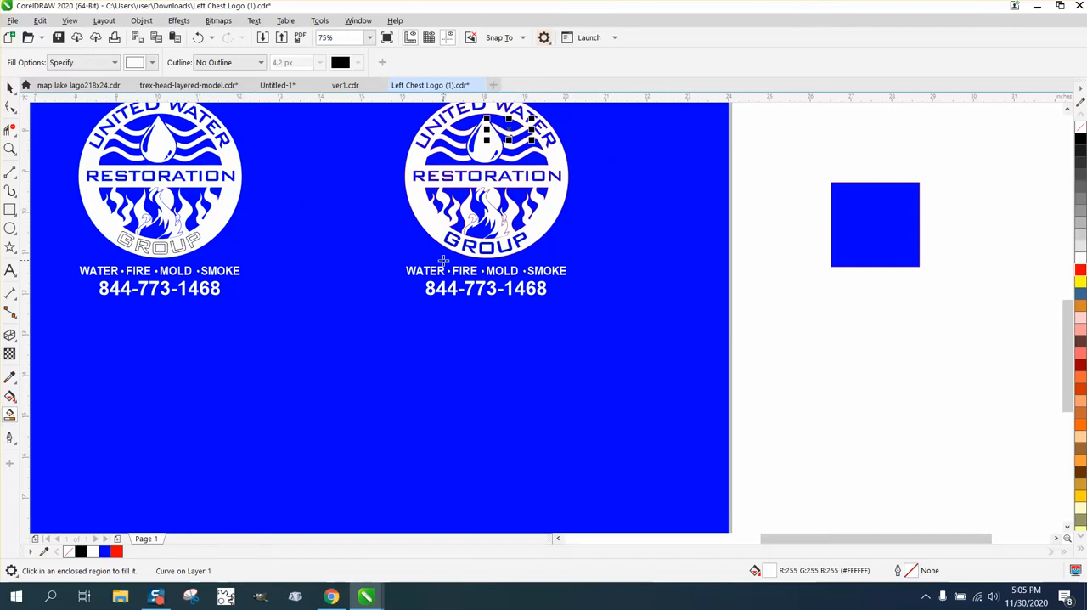
click(10, 90)
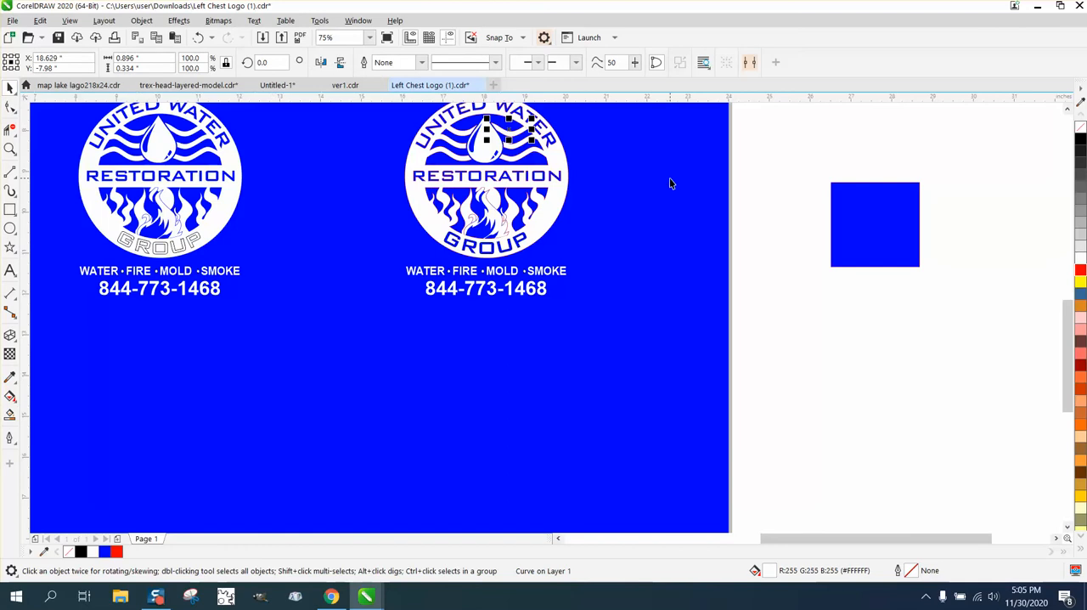
scroll(670, 183, down, 2)
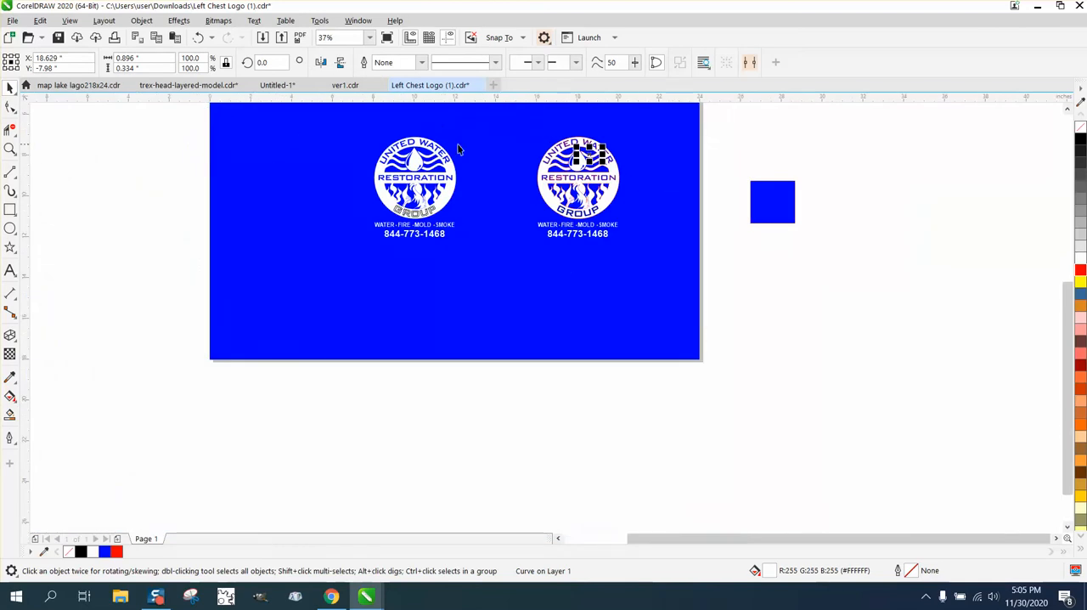
- Duplicate the whole refilled logo with its text lines and move the duplicate 16 inches to the right, off the page
drag(526, 122, 658, 251)
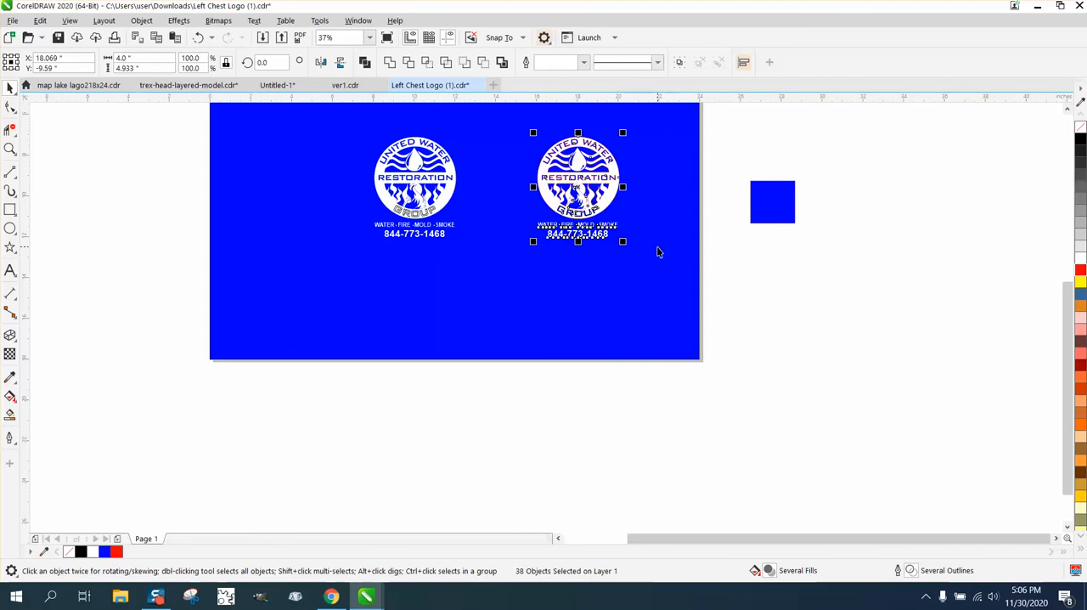
key(KP_Add)
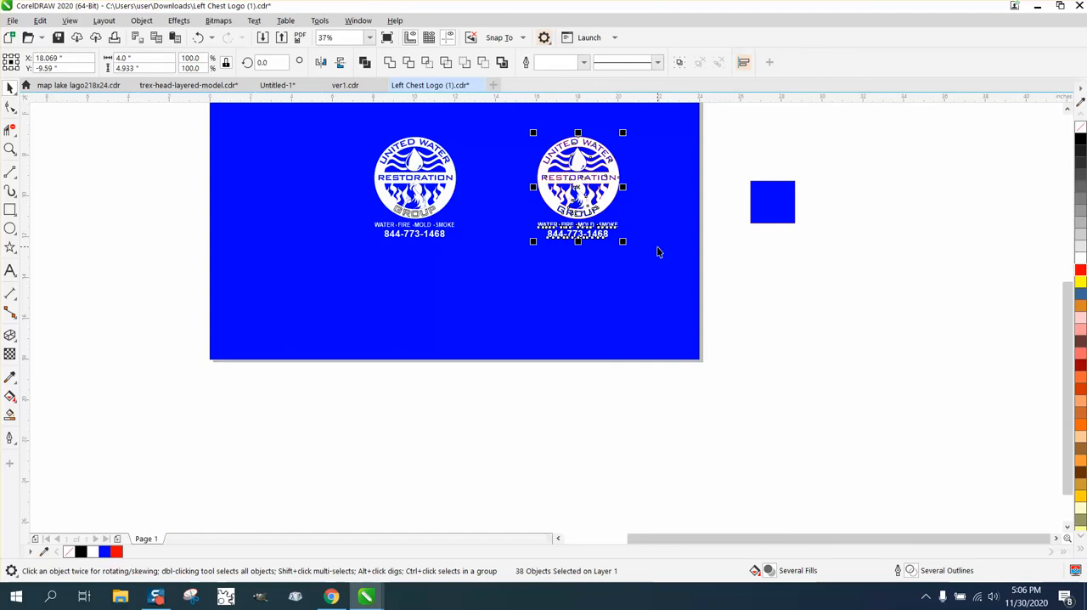
key(Right)
key(Right)
key(Right)
key(Right)
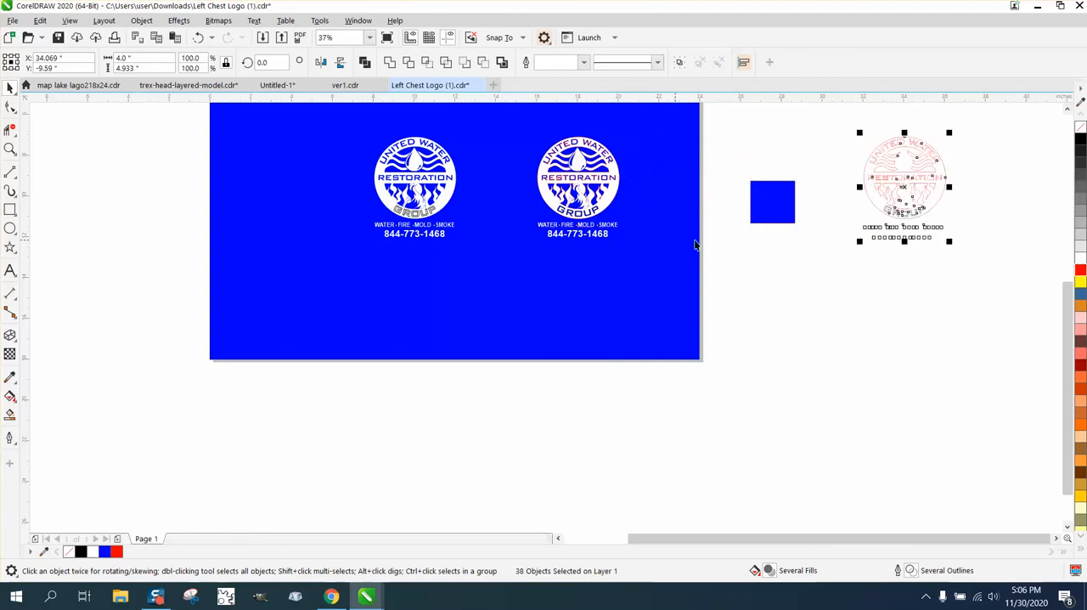
click(810, 266)
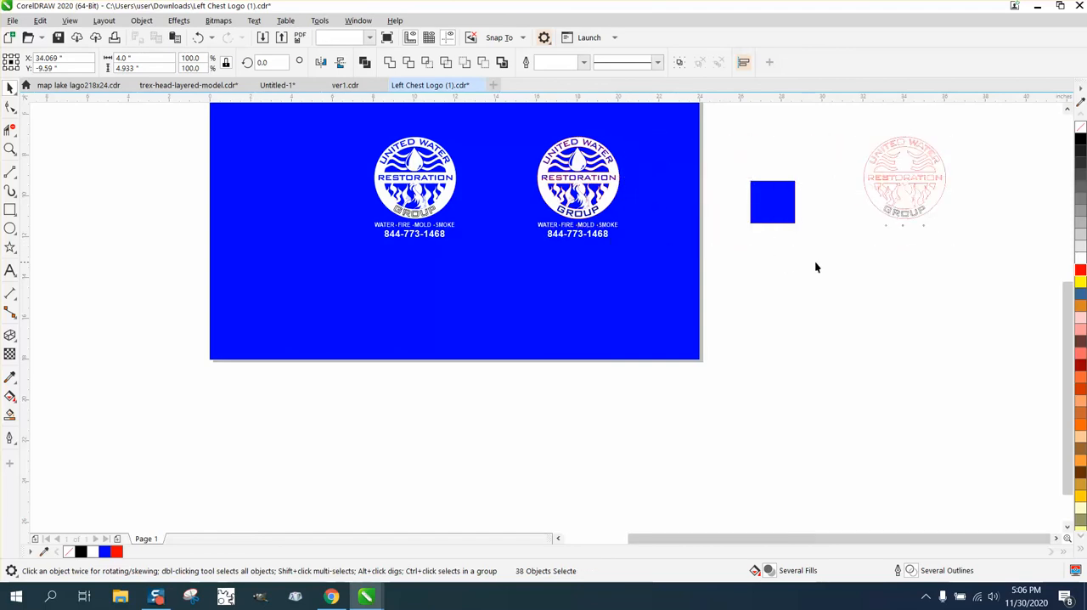
- Give all curves and text of the duplicated logo an outline in blue #0000FF, sampled from the blue square
click(863, 179)
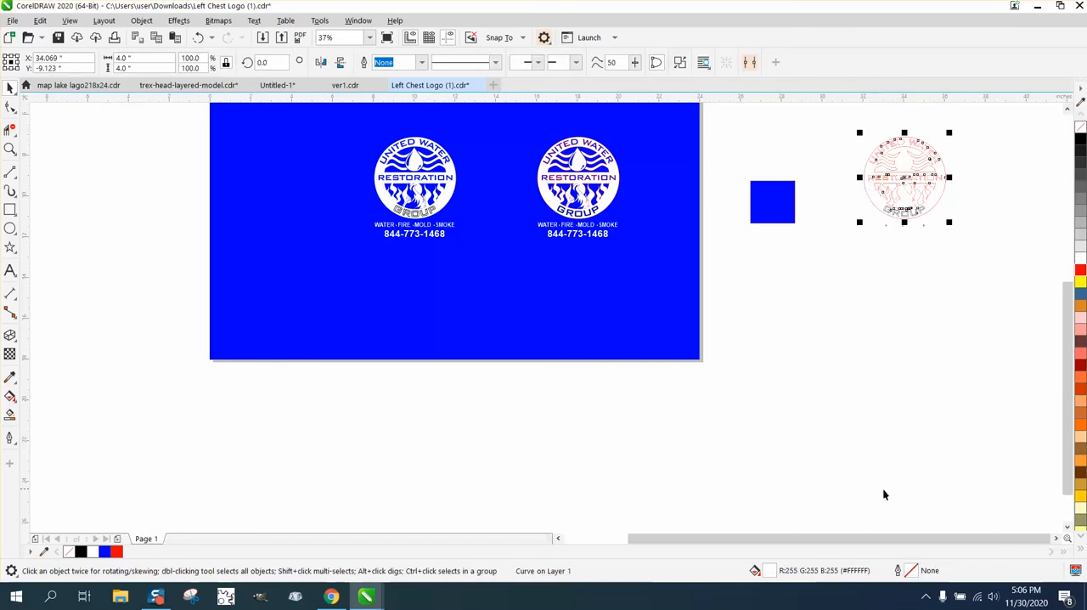
drag(839, 121, 987, 263)
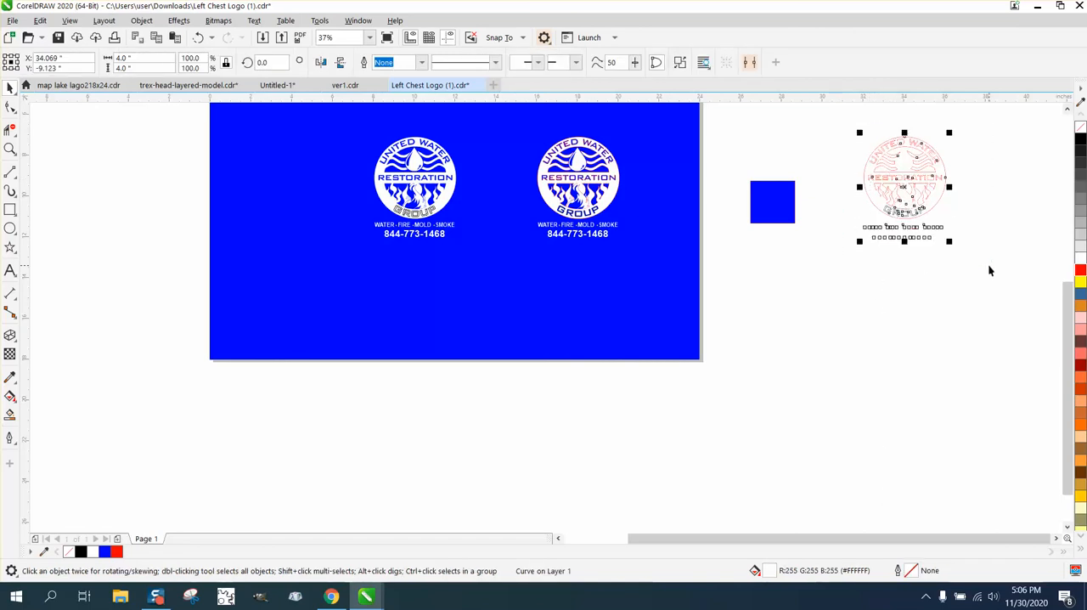
double_click(910, 572)
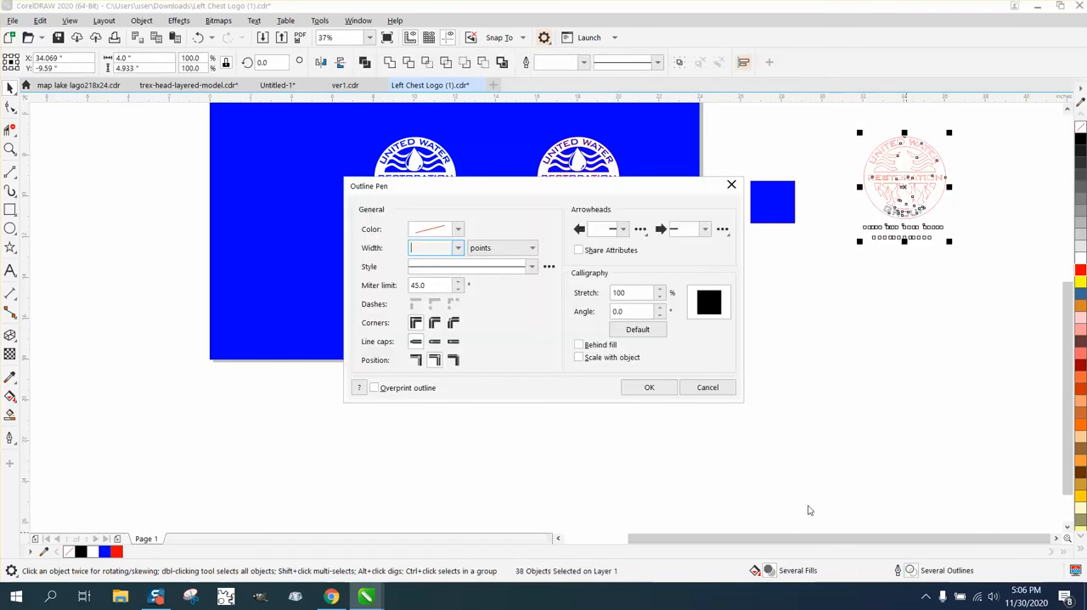
click(458, 248)
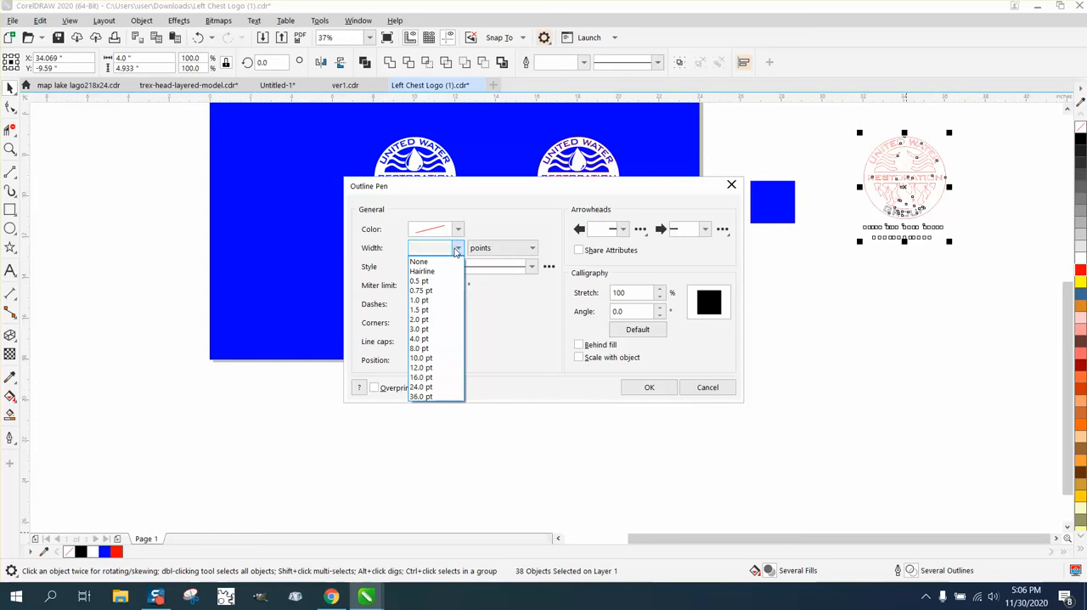
click(458, 230)
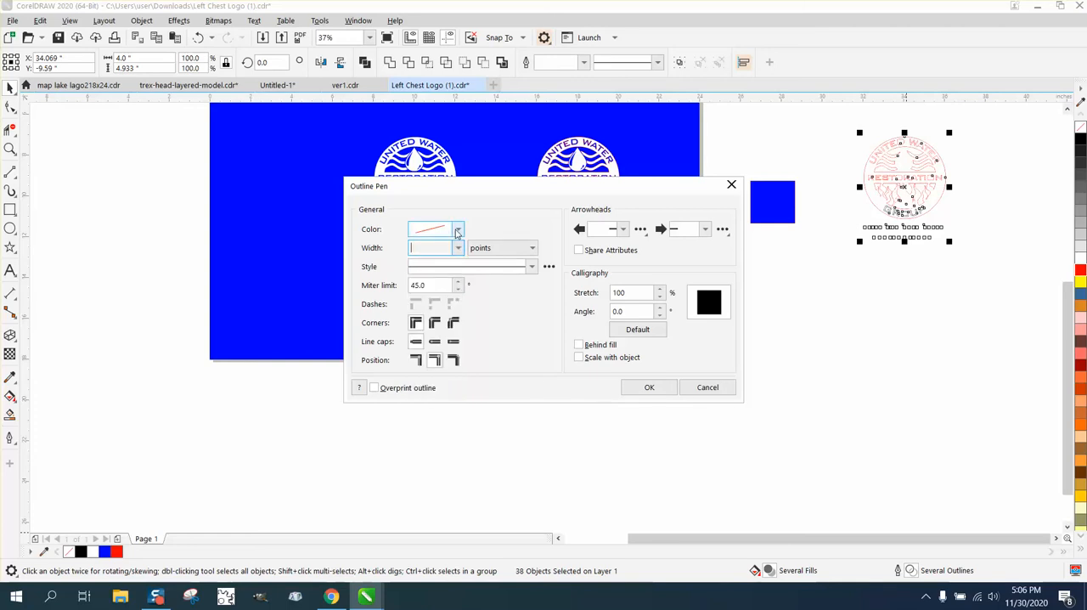
click(458, 230)
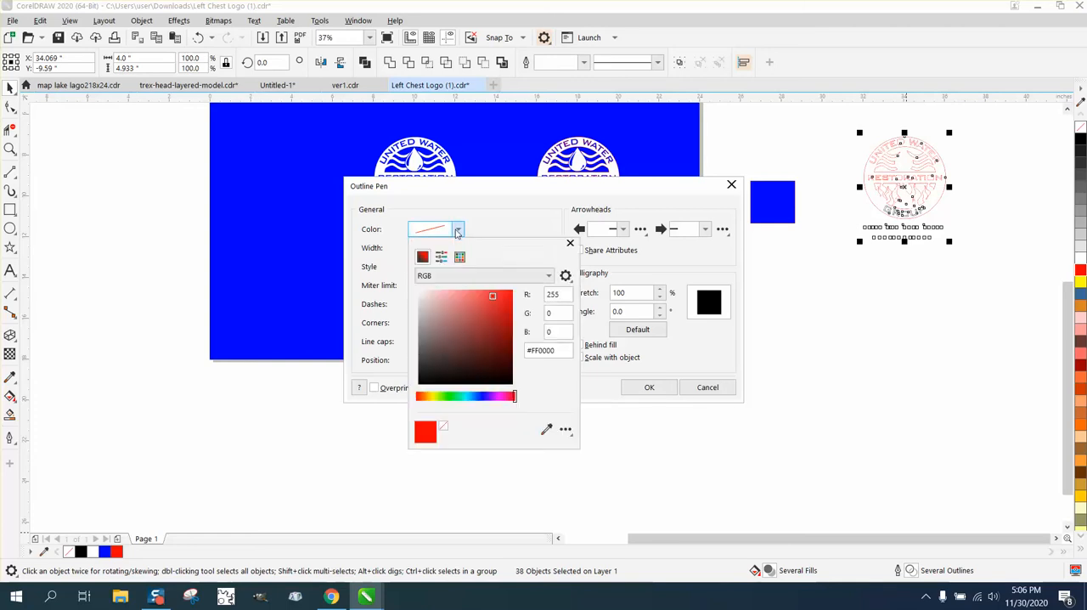
click(546, 429)
click(770, 213)
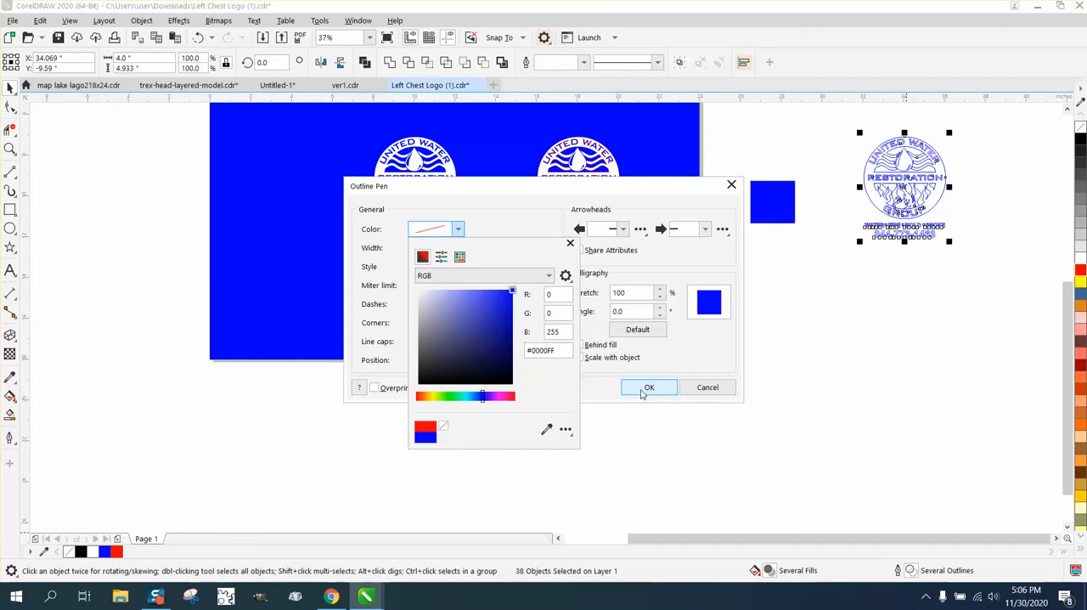
click(649, 386)
click(649, 386)
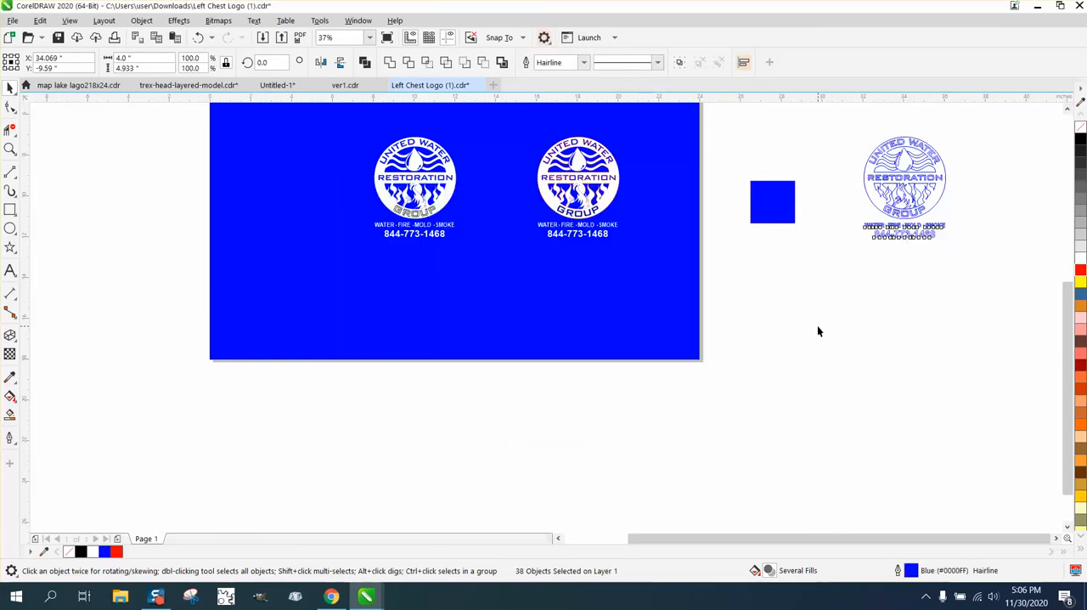
- Move the duplicated logo 12 inches left, back onto the blue background beside the refilled logo
key(Left)
key(Left)
key(Left)
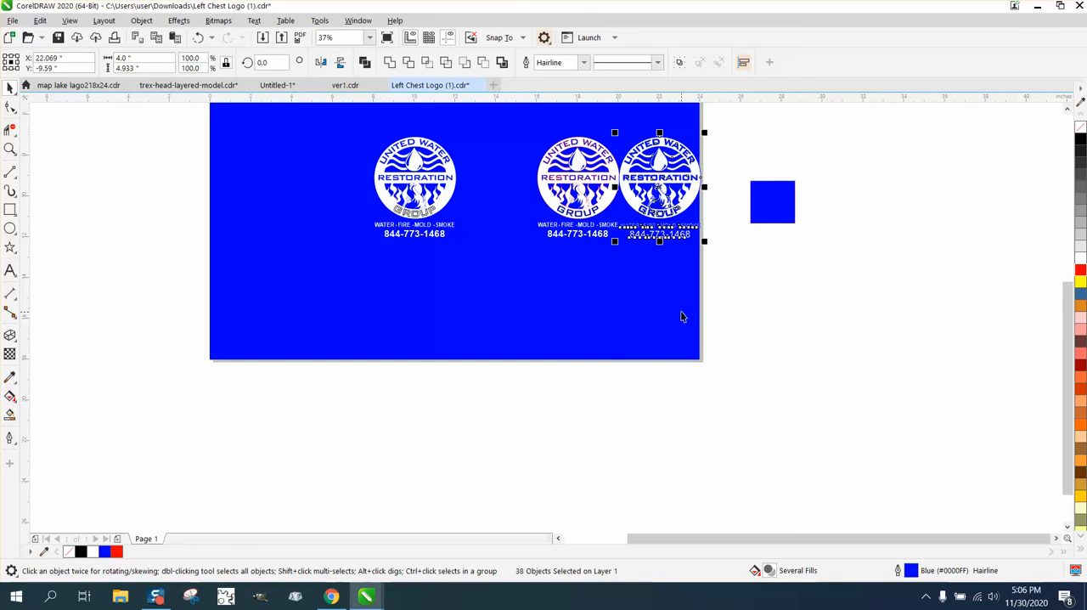
- Set the outline width of every object in the duplicated logo to None
click(10, 149)
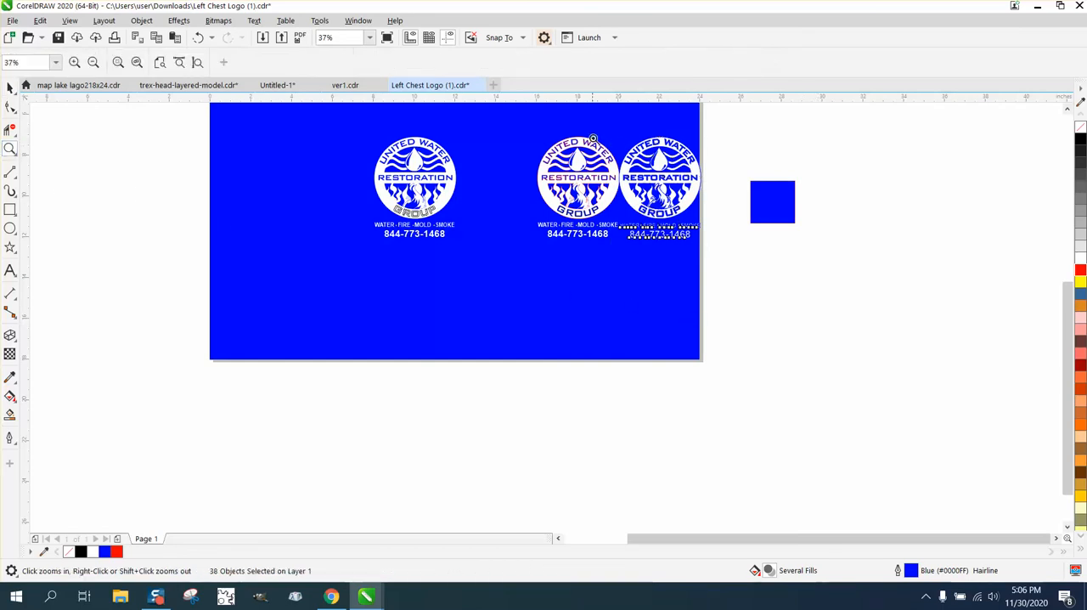
drag(594, 138, 754, 256)
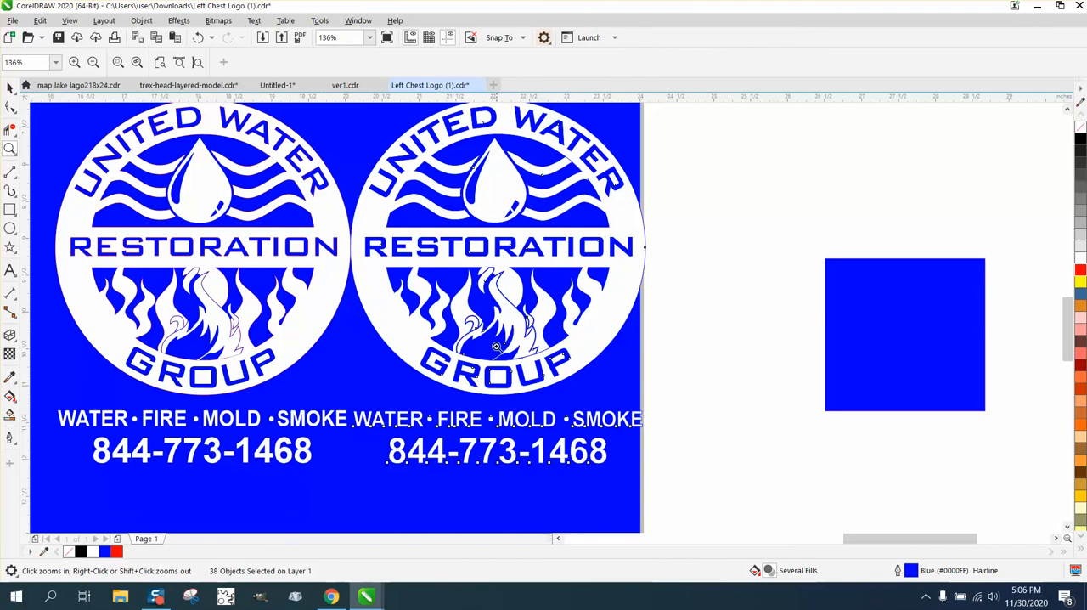
drag(497, 340, 597, 387)
scroll(577, 297, down, 6)
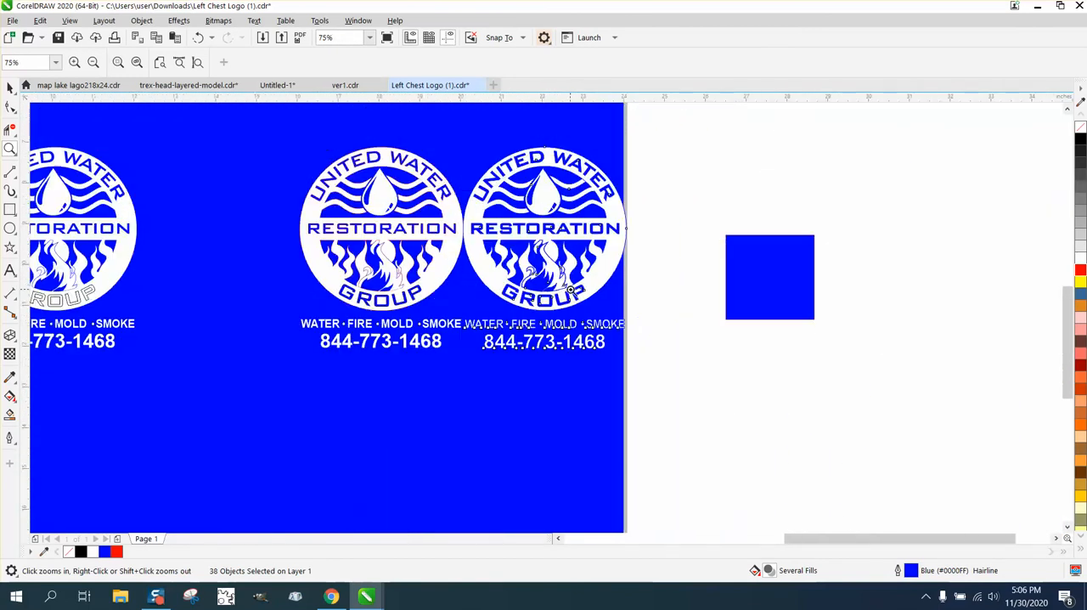
click(11, 87)
drag(665, 143, 457, 390)
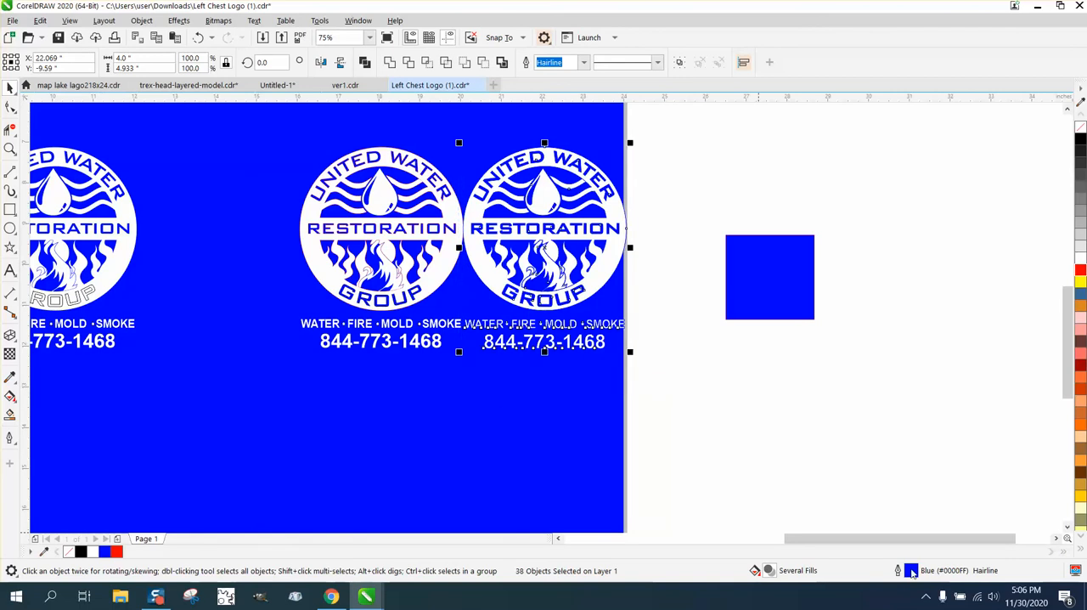
double_click(912, 573)
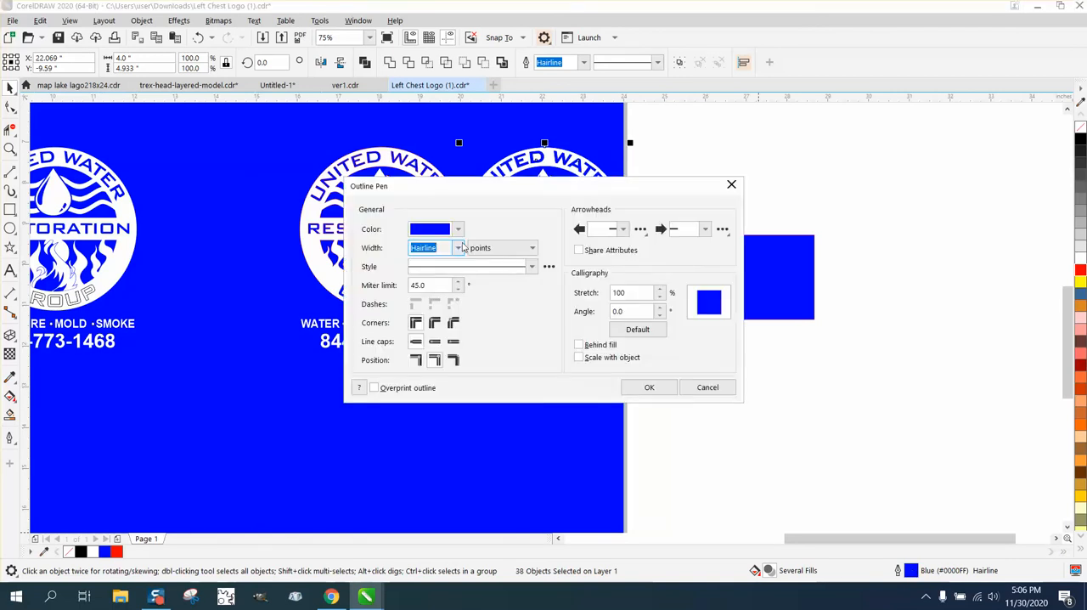
click(458, 247)
click(435, 262)
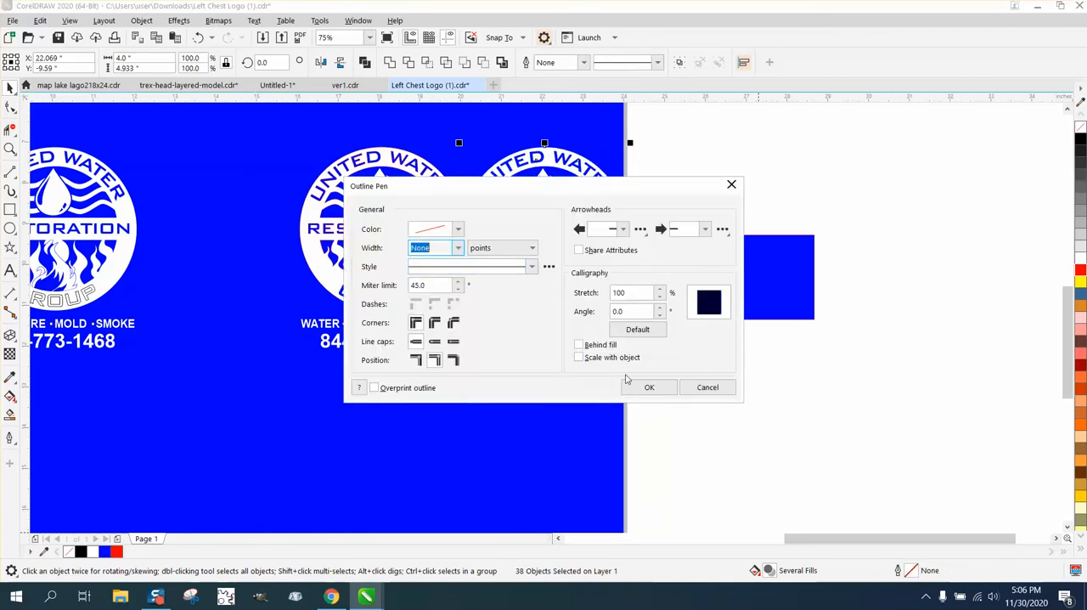
click(644, 388)
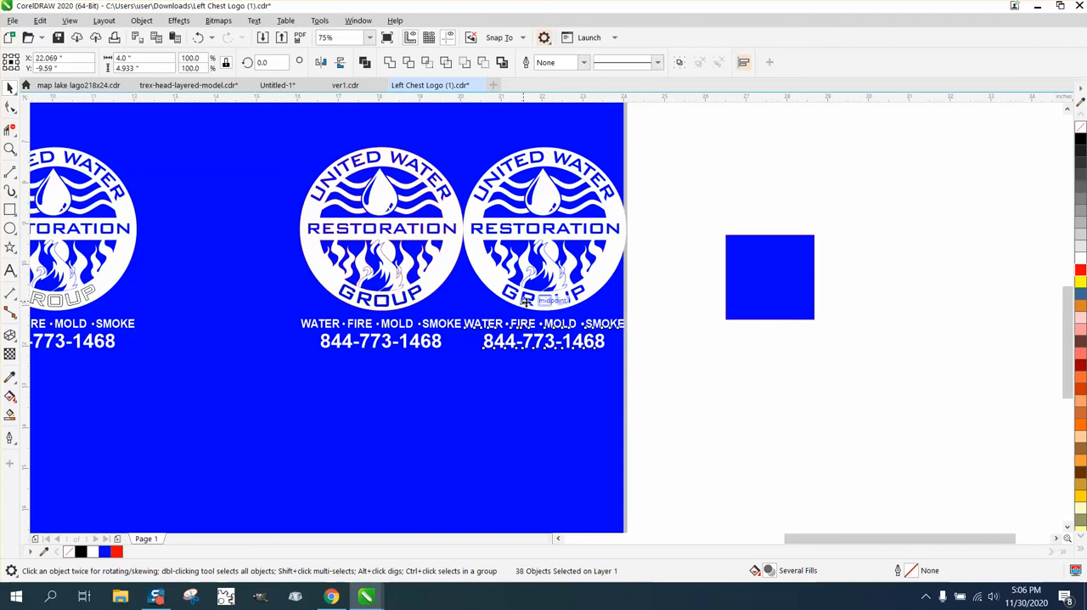
- Move the duplicated logo without outlines 8 inches left, between the original logo and the red-outlined copy
scroll(212, 278, down, 2)
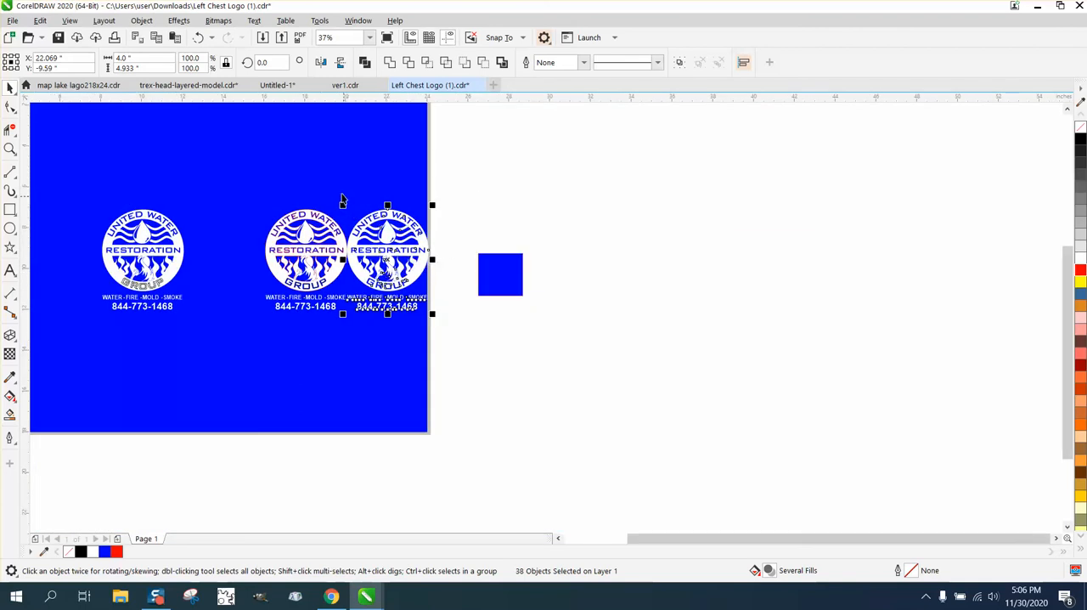
drag(343, 193, 458, 346)
key(Left)
key(Left)
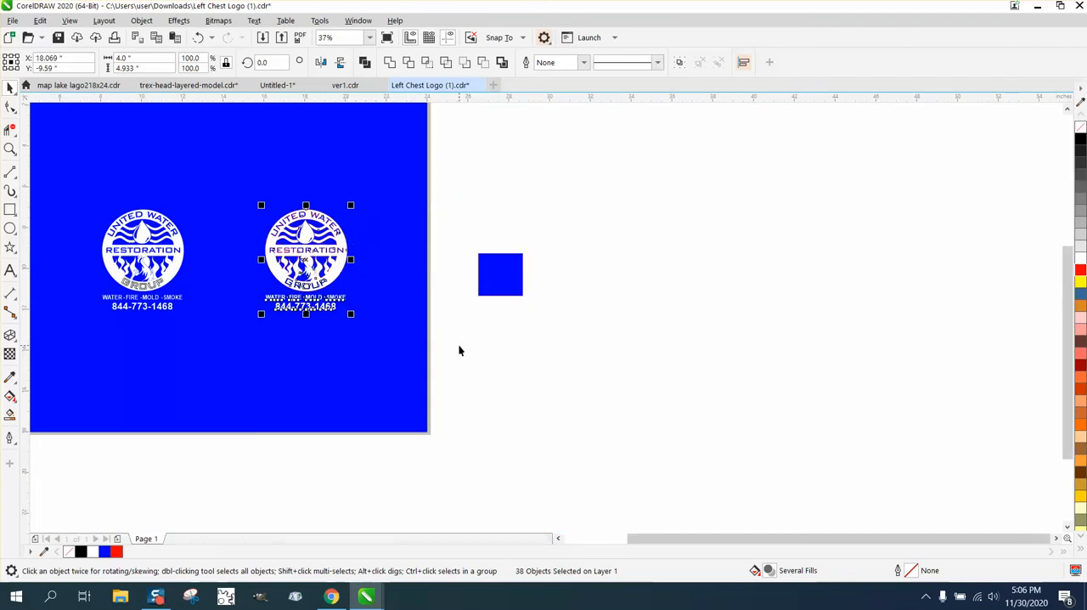
click(9, 150)
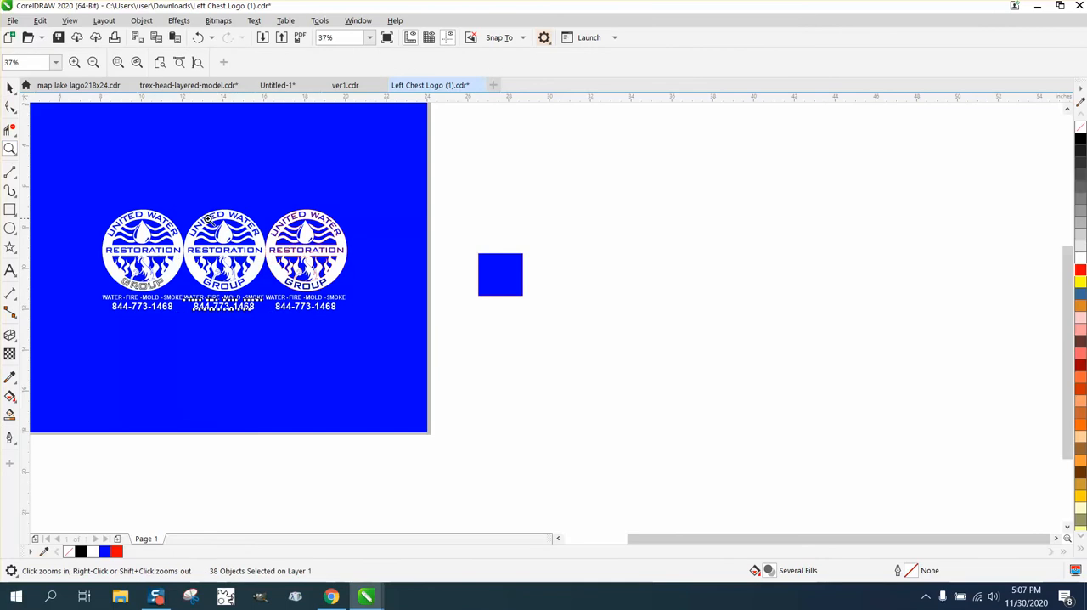
drag(119, 204, 354, 320)
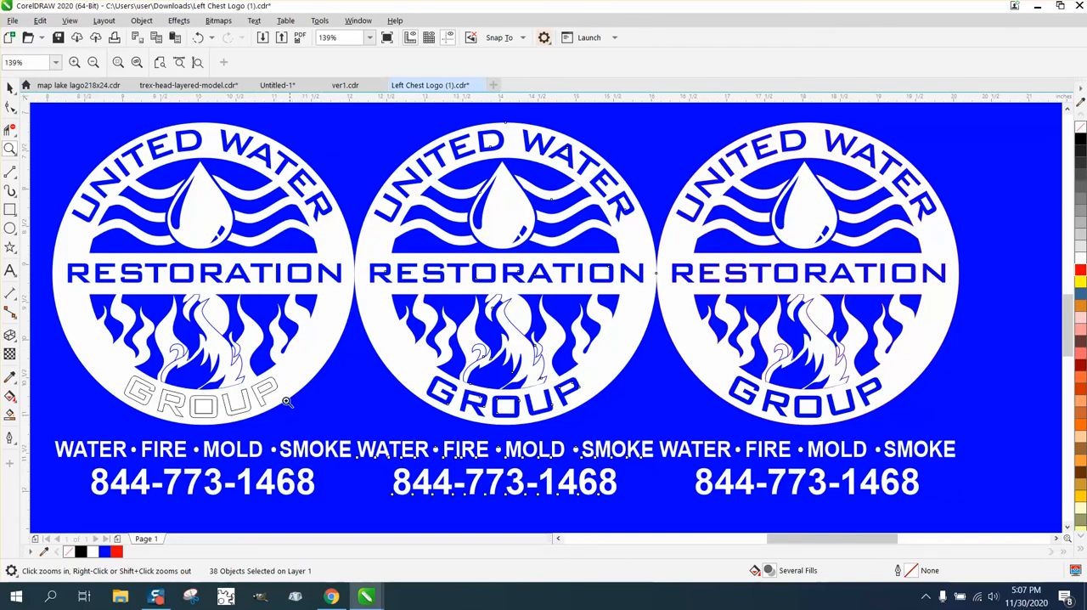
right_click(416, 332)
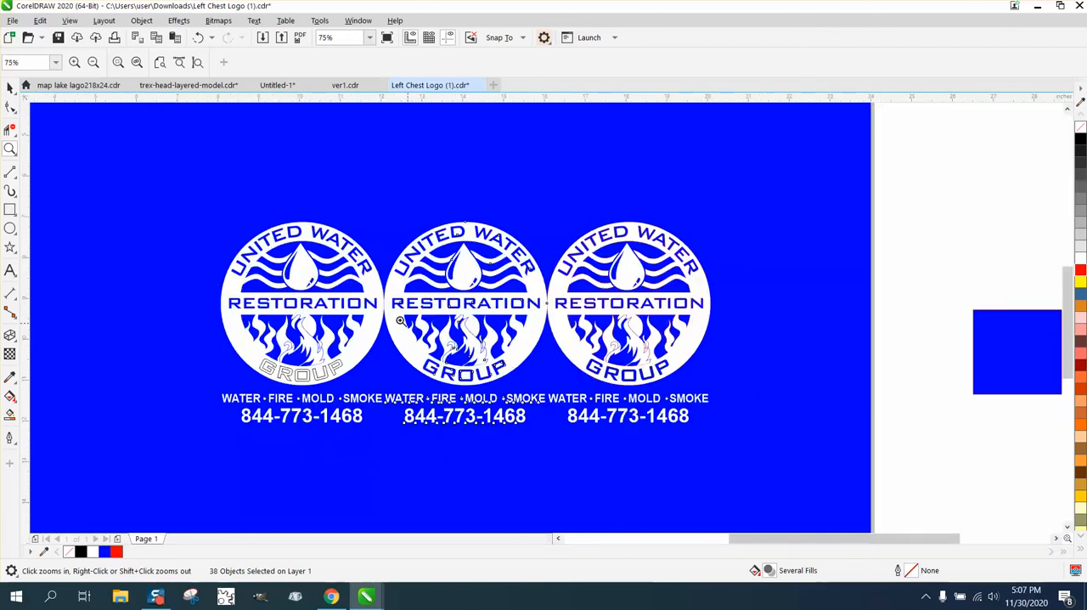
- Draw a rectangle about 5.33 by 4.53 inches over the blue square outside the page and fill it with yellow
click(9, 88)
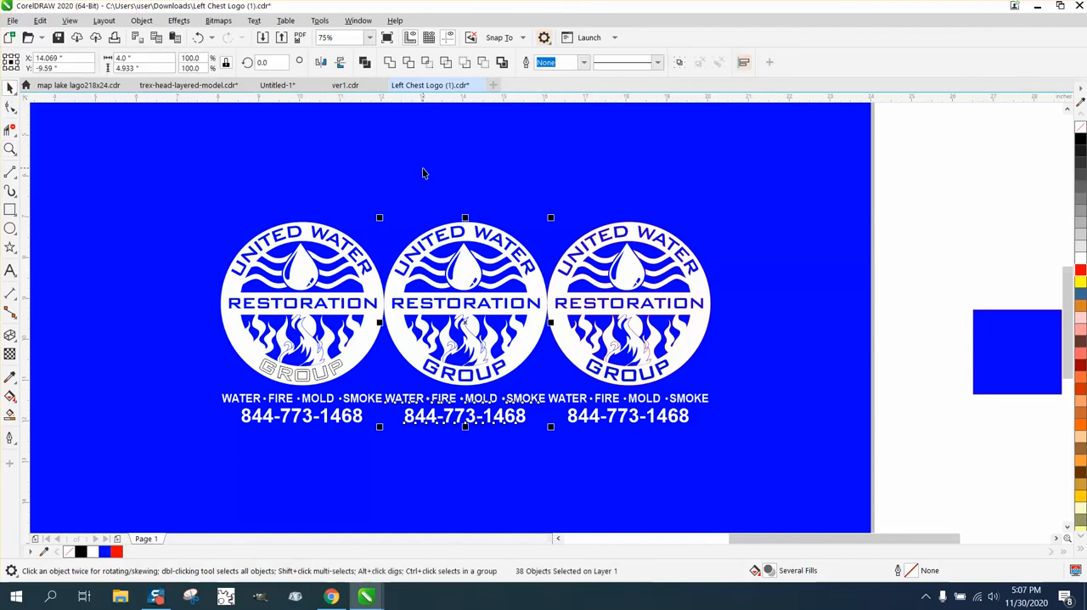
scroll(425, 172, down, 2)
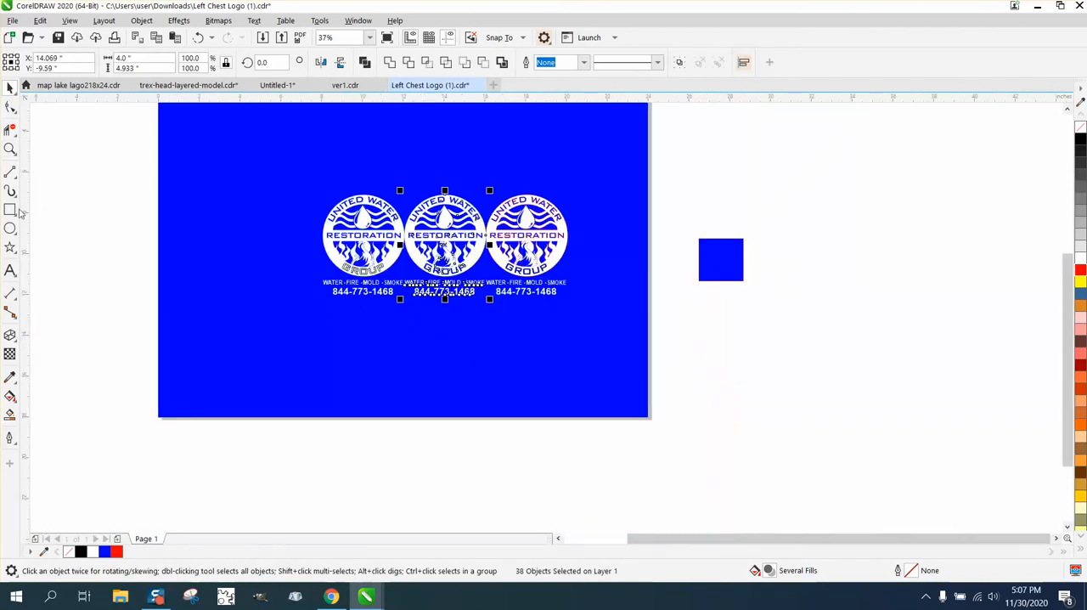
click(10, 210)
drag(680, 182, 791, 276)
click(1080, 283)
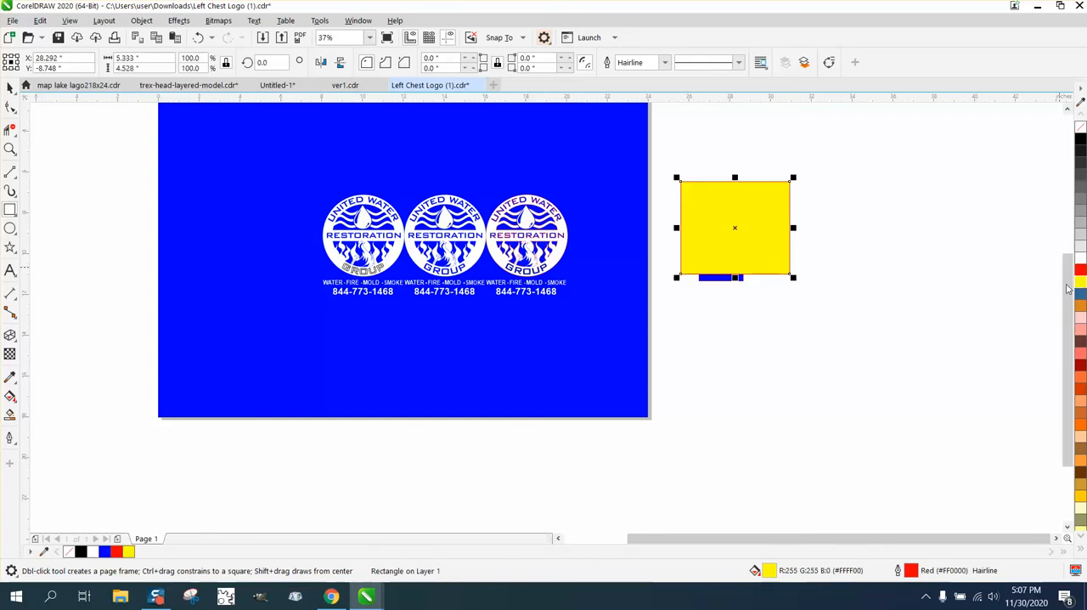
- Send the yellow rectangle behind the other objects and move it under the middle logo to check the logo's see-through areas
click(143, 21)
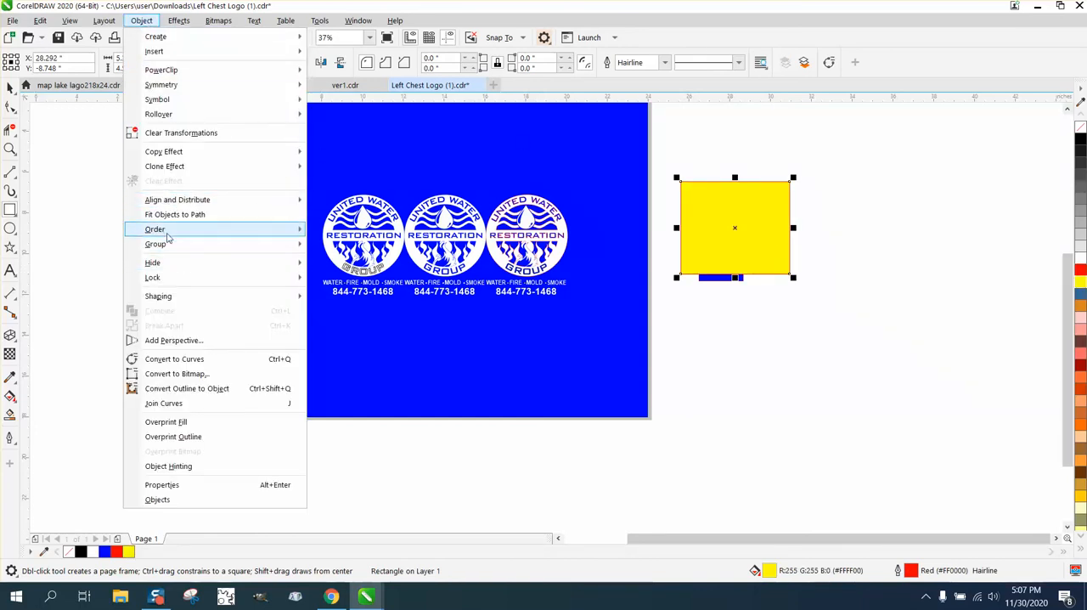
mouse_move(168, 229)
click(329, 245)
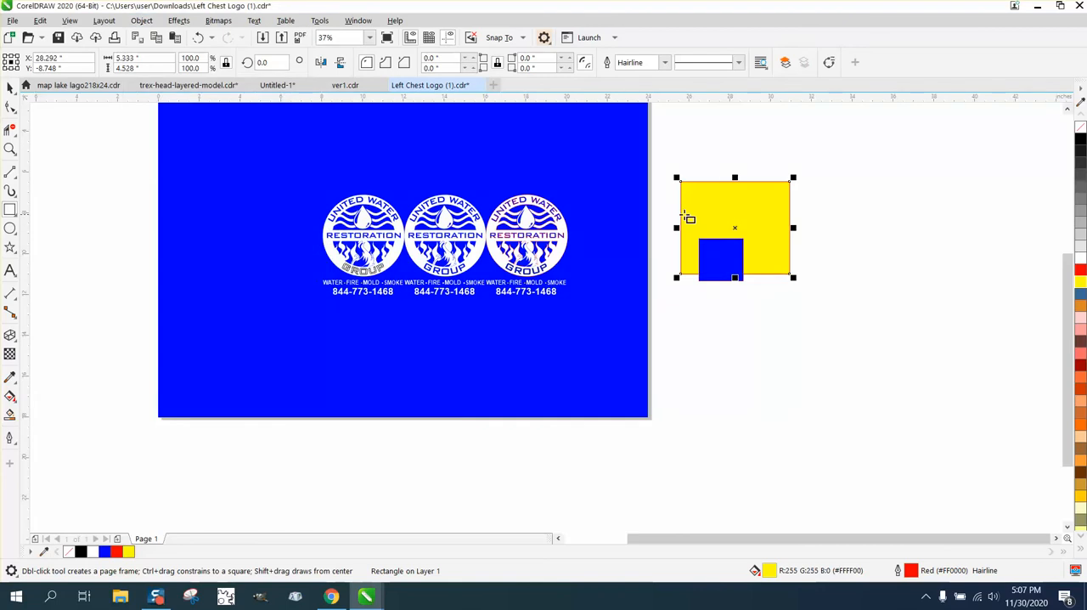
click(10, 90)
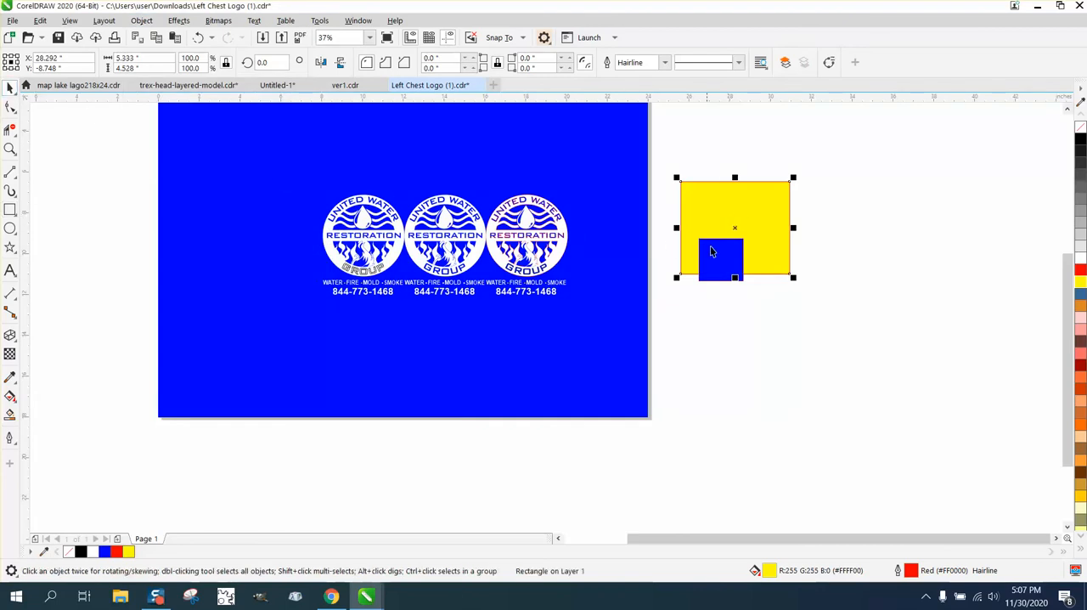
drag(752, 234, 445, 235)
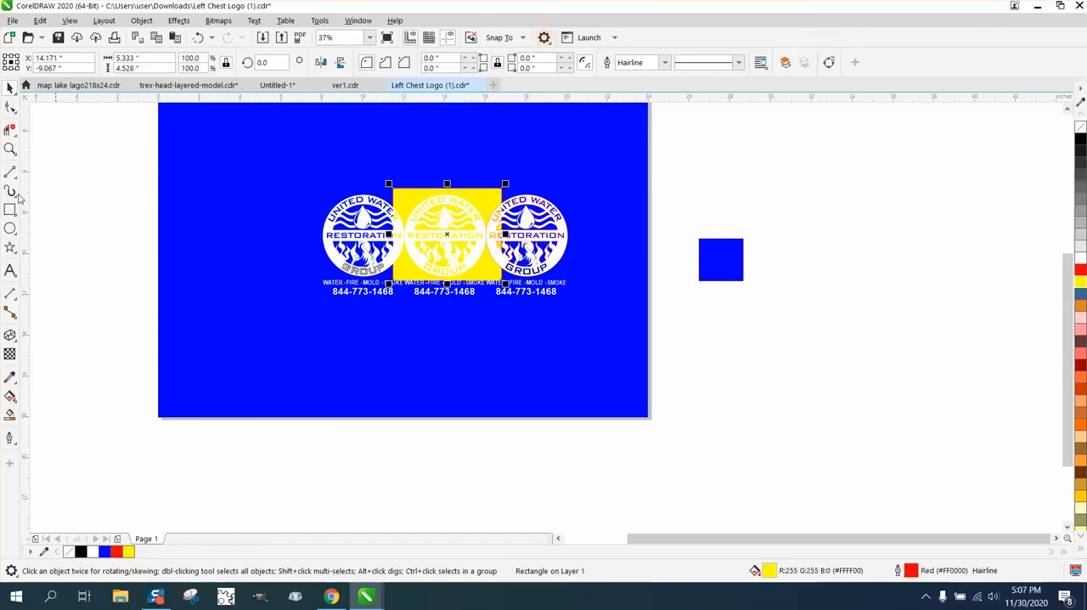
click(9, 149)
drag(393, 185, 551, 313)
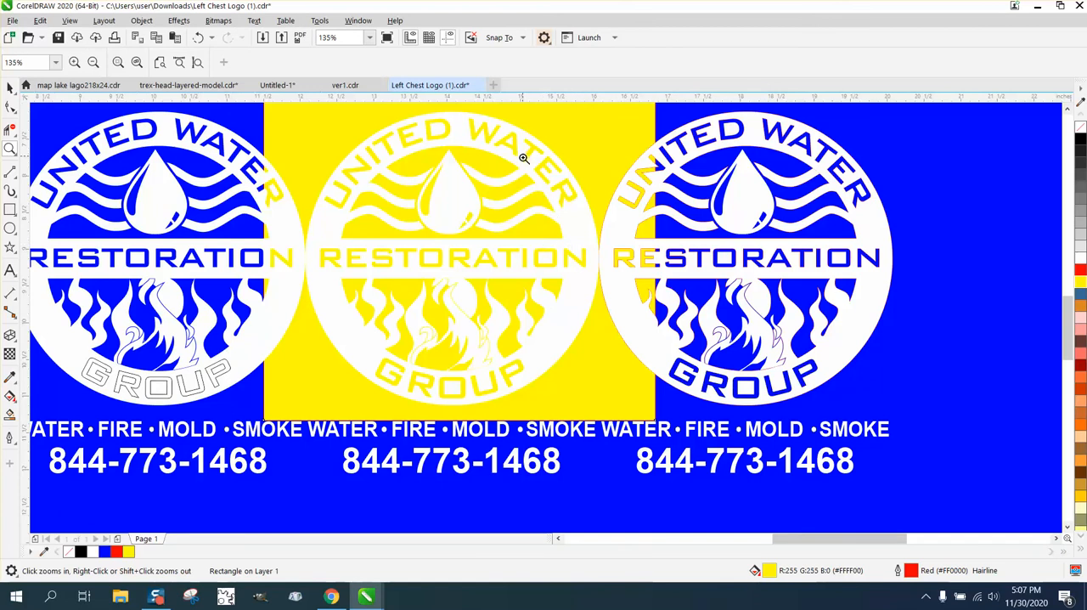
drag(440, 288, 515, 355)
scroll(474, 287, down, 1)
scroll(472, 279, down, 3)
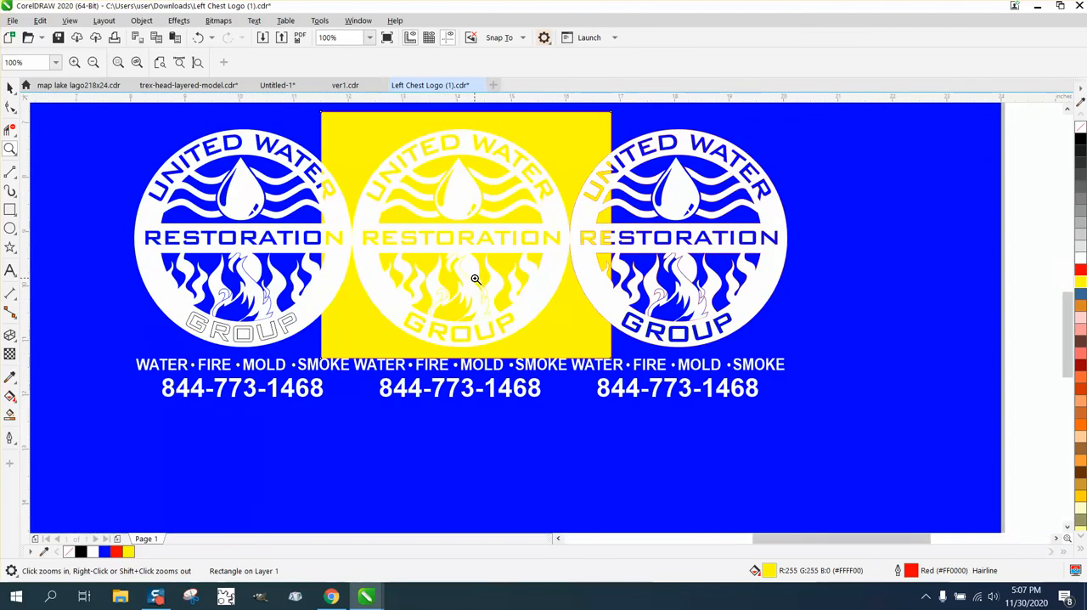
- Delete the yellow rectangle behind the middle logo and the blue fill object of the square outside the page
key(space)
click(51, 161)
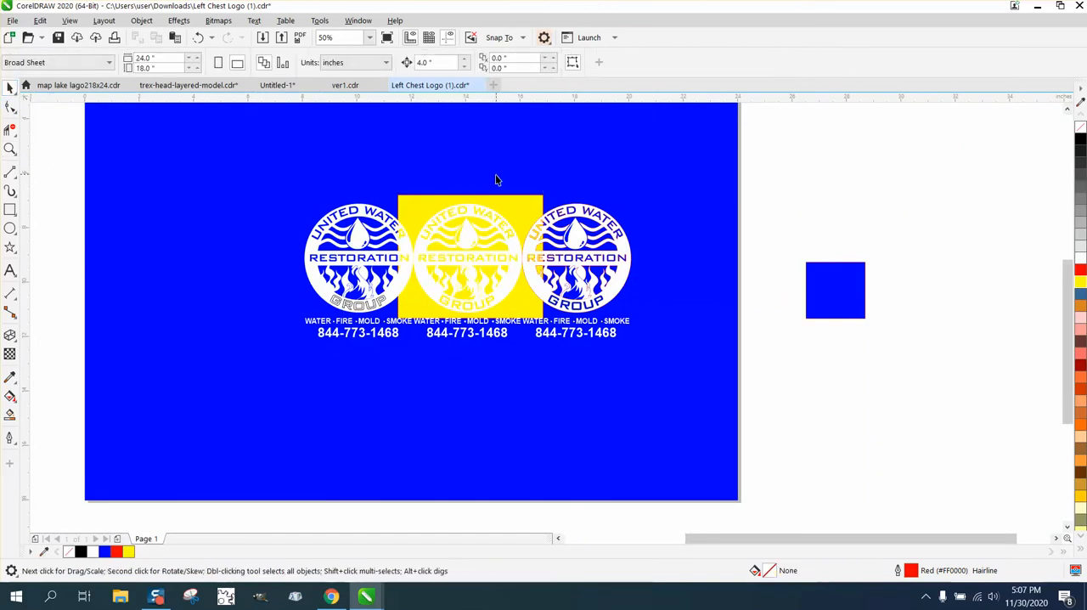
click(414, 200)
key(Delete)
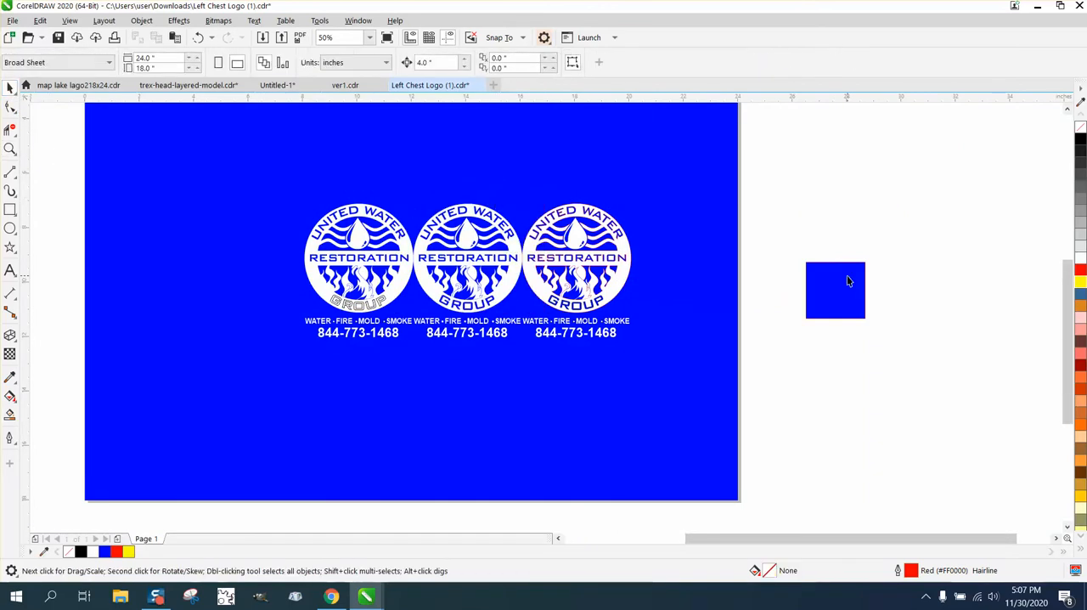
click(846, 281)
key(Delete)
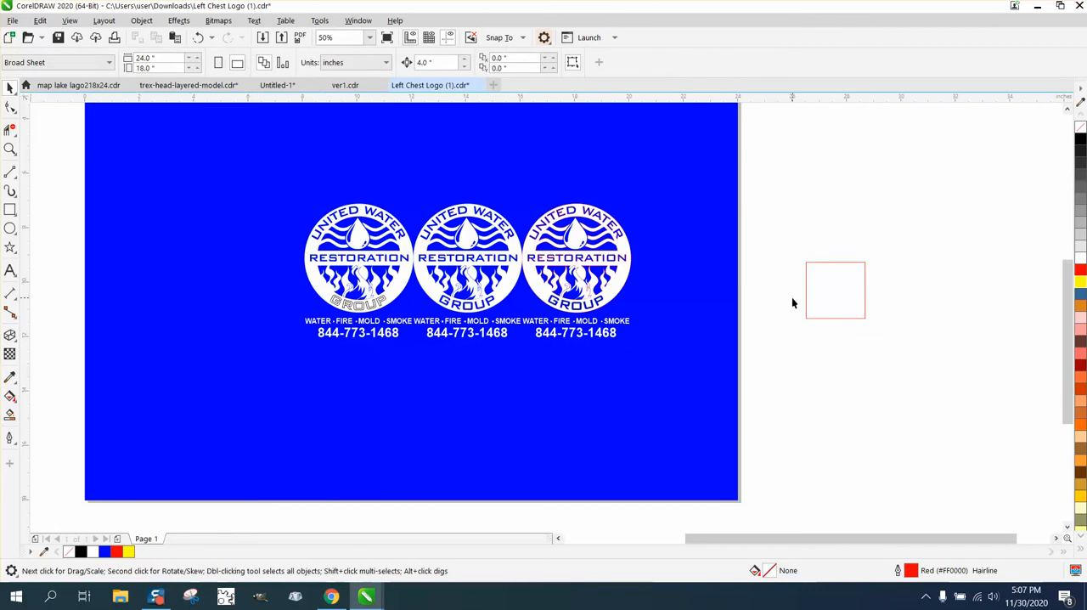